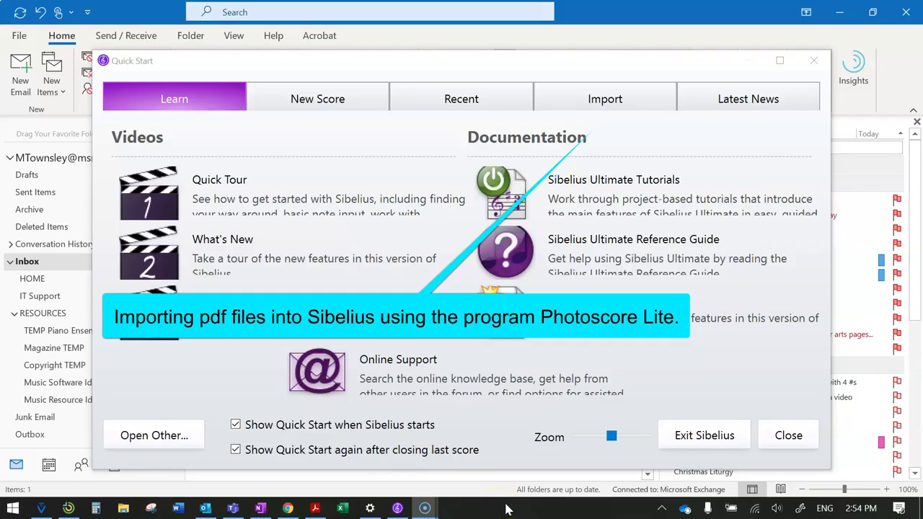
- Launch PhotoScore from Sibelius's import options and load Song of the Lonely Mountain (Aminor).pdf from Downloads at High (> 350 dpi) resolution
click(605, 103)
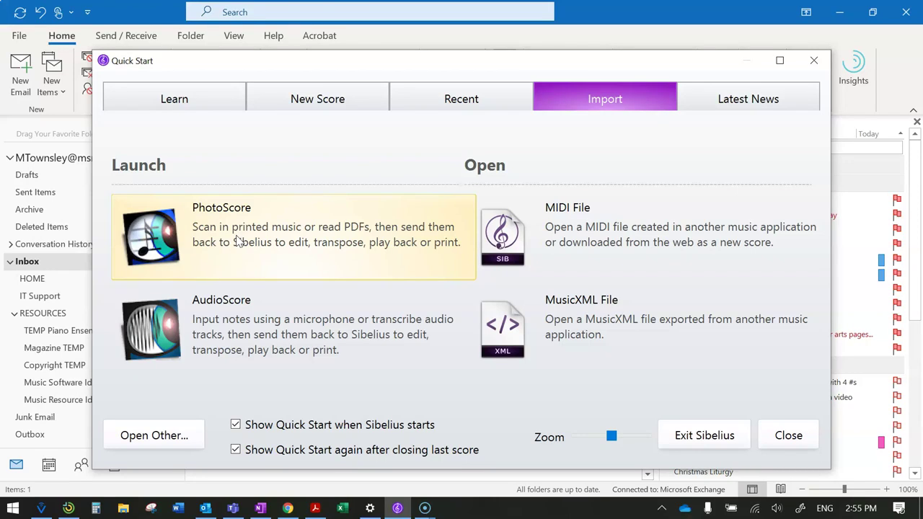
click(246, 246)
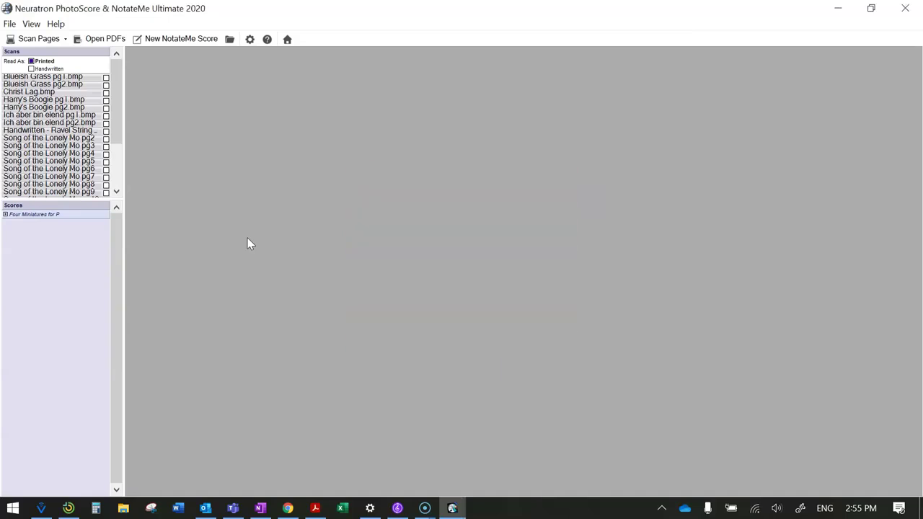
click(108, 42)
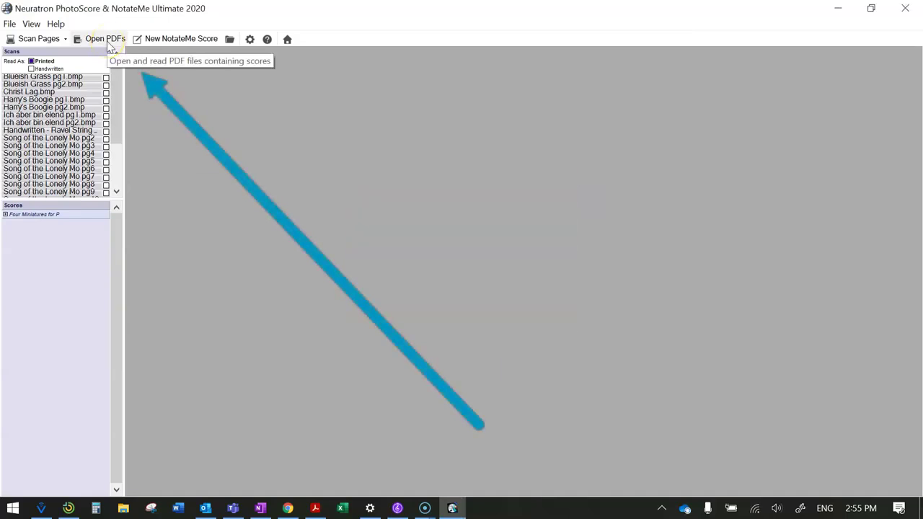
click(108, 42)
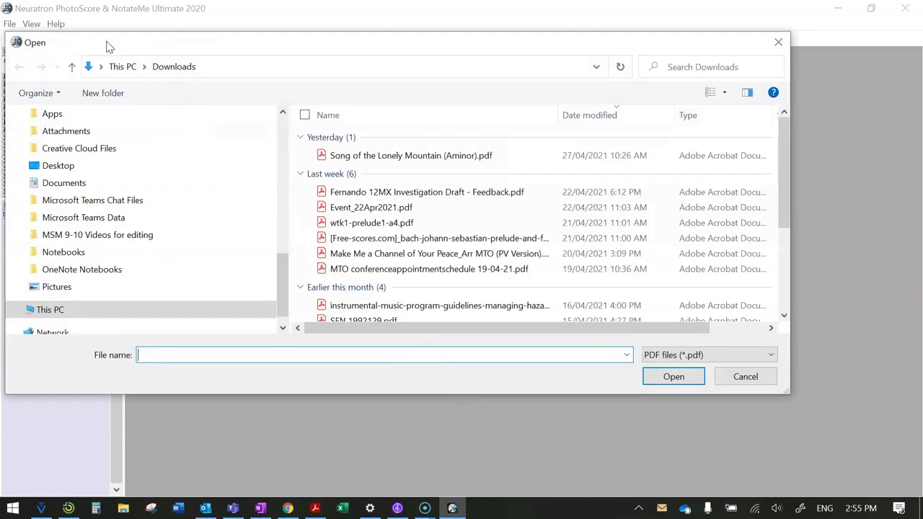
click(114, 53)
click(393, 155)
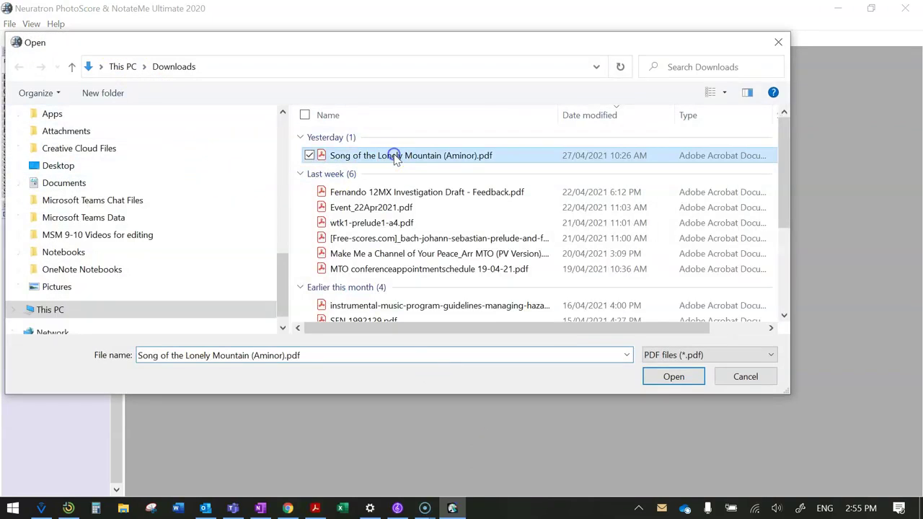
click(677, 384)
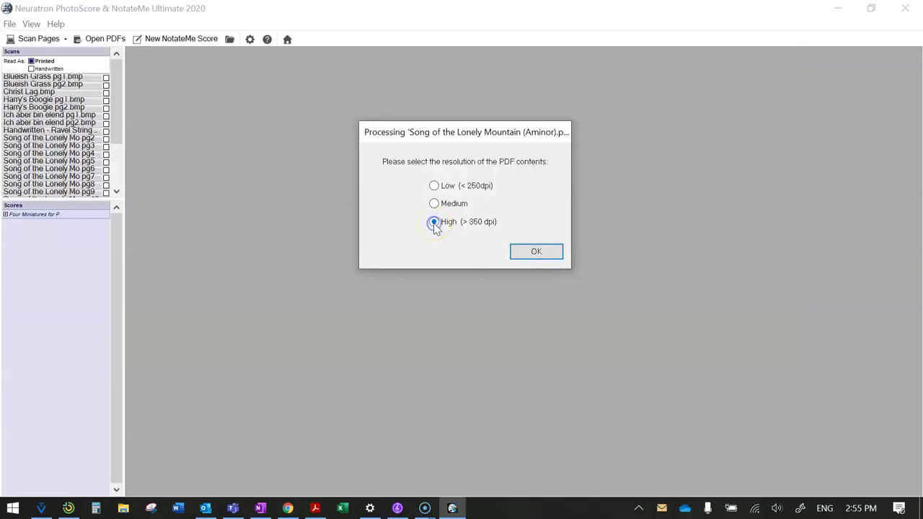
click(534, 253)
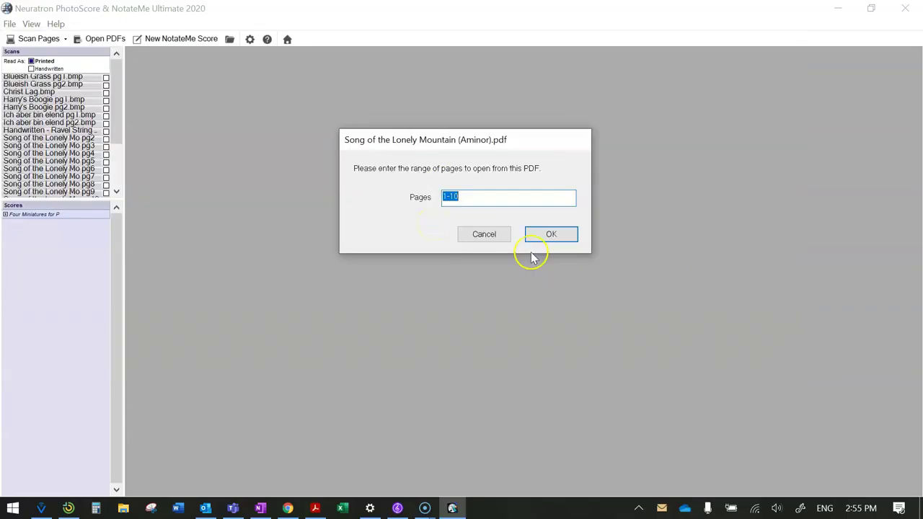
- Open Song of the Lonely Mountain (Aminor).pdf from the Downloads folder in Acrobat and check which pages contain music
click(124, 509)
click(48, 184)
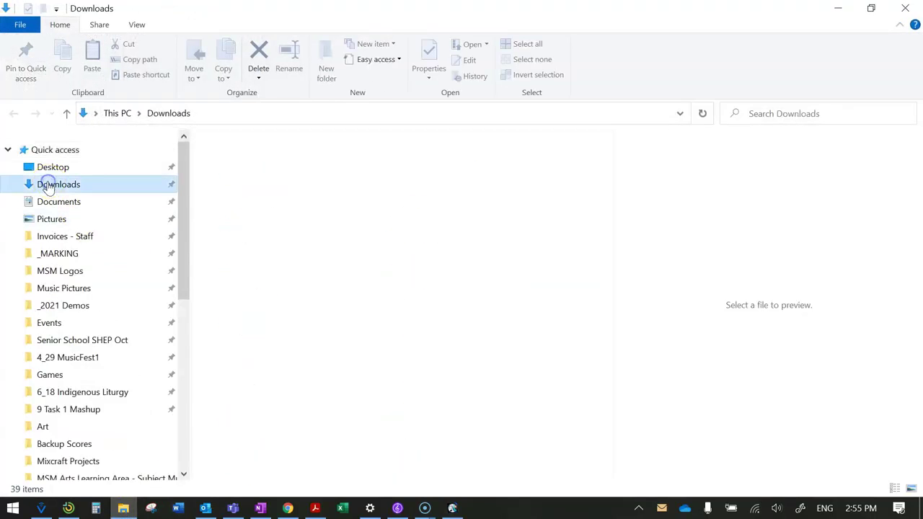
double_click(301, 216)
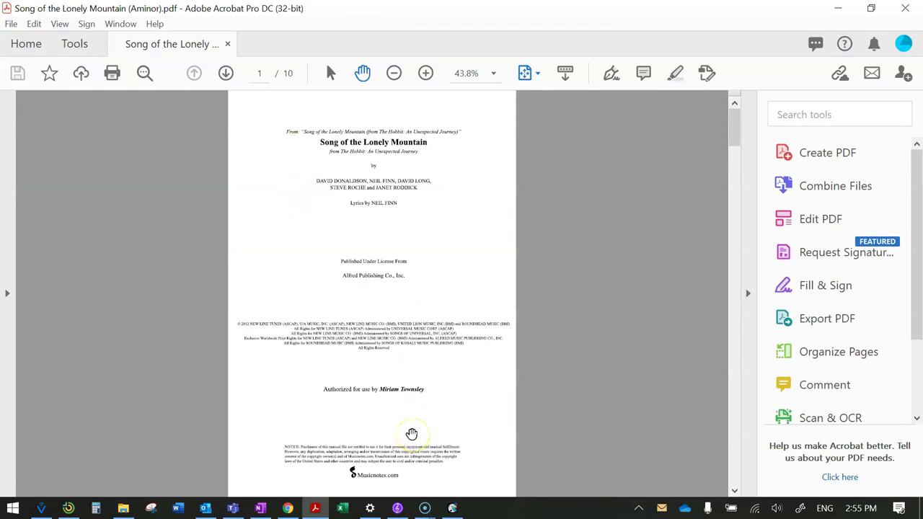
scroll(412, 435, down, 1)
scroll(412, 436, down, 8)
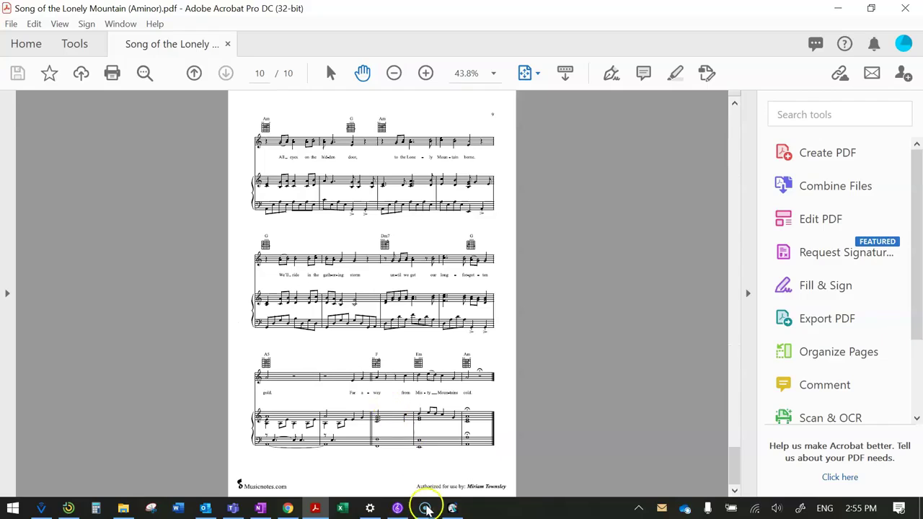
- Switch back to PhotoScore, set the page range to 2-10 and start reading the PDF
click(452, 508)
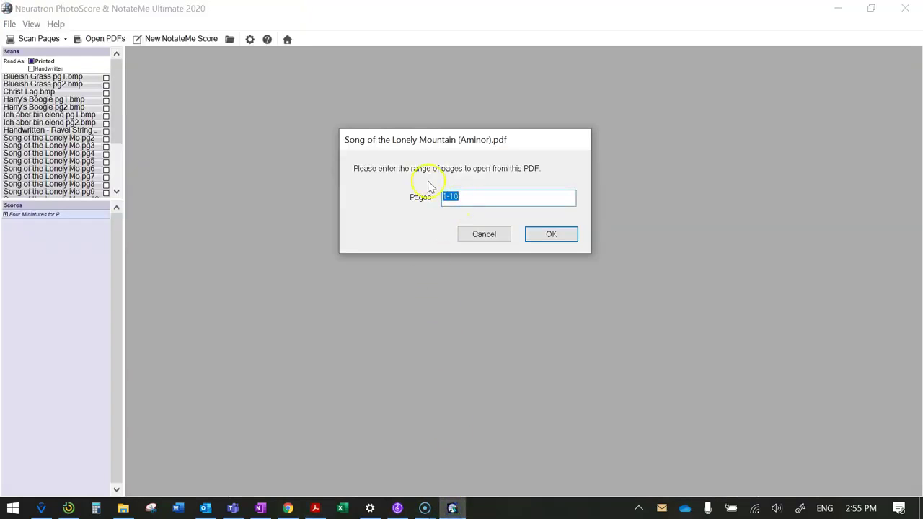
click(551, 236)
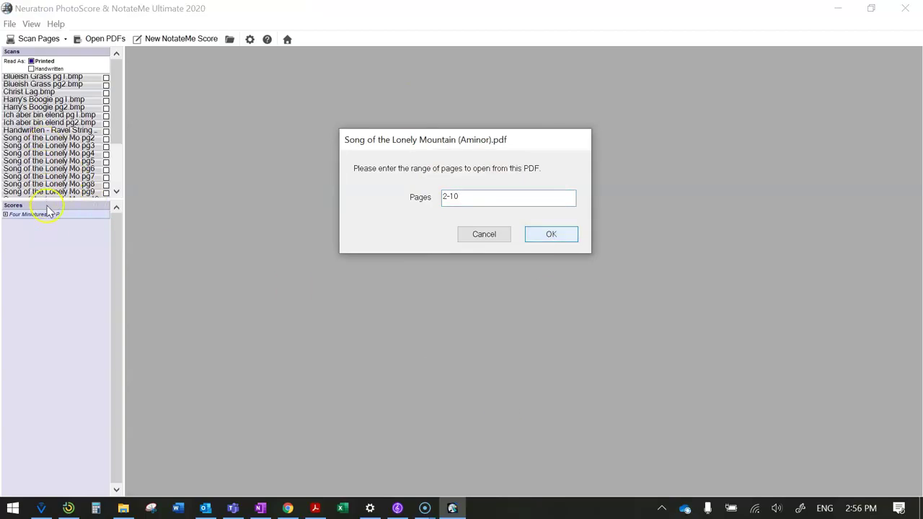
click(538, 235)
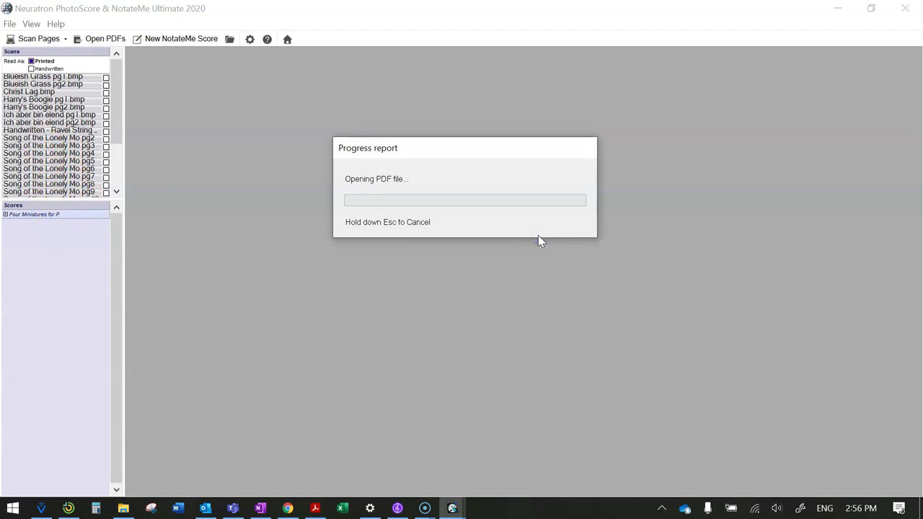
- Reposition the floating Full detail view and Keypad windows around the score
click(171, 353)
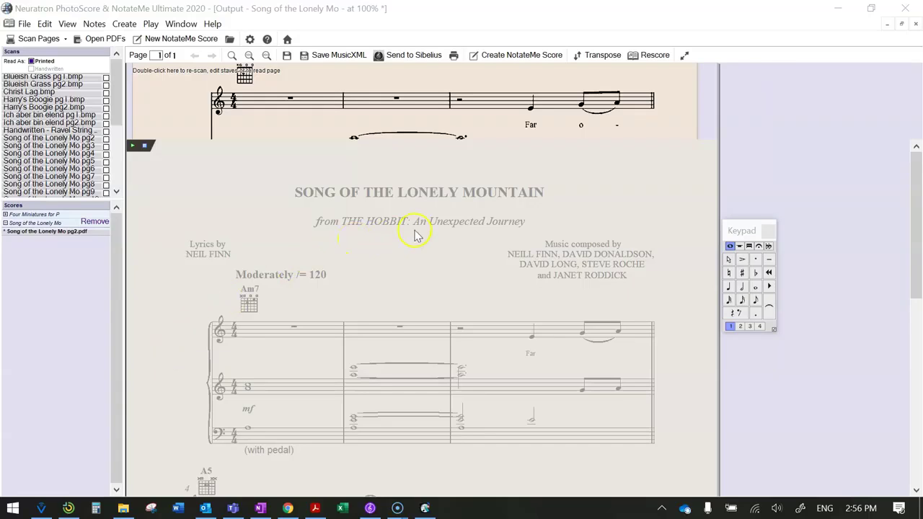
drag(380, 151, 584, 245)
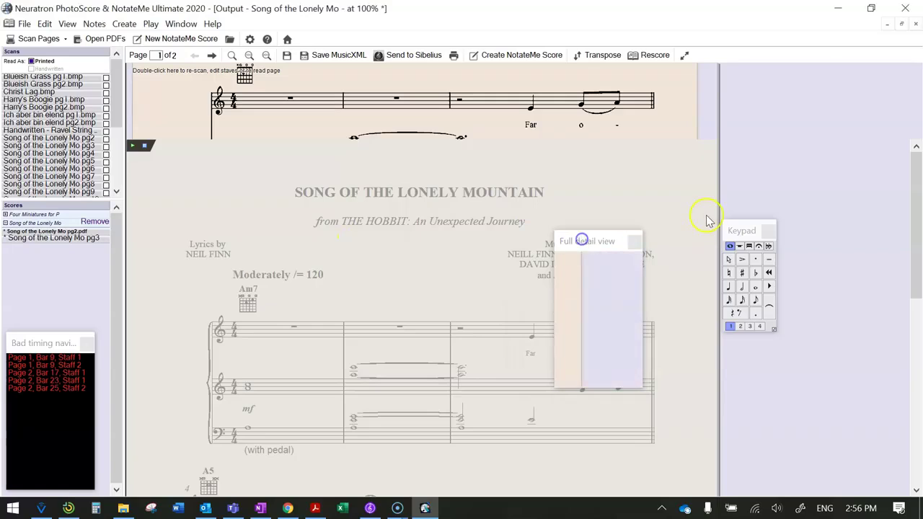
drag(744, 231, 798, 293)
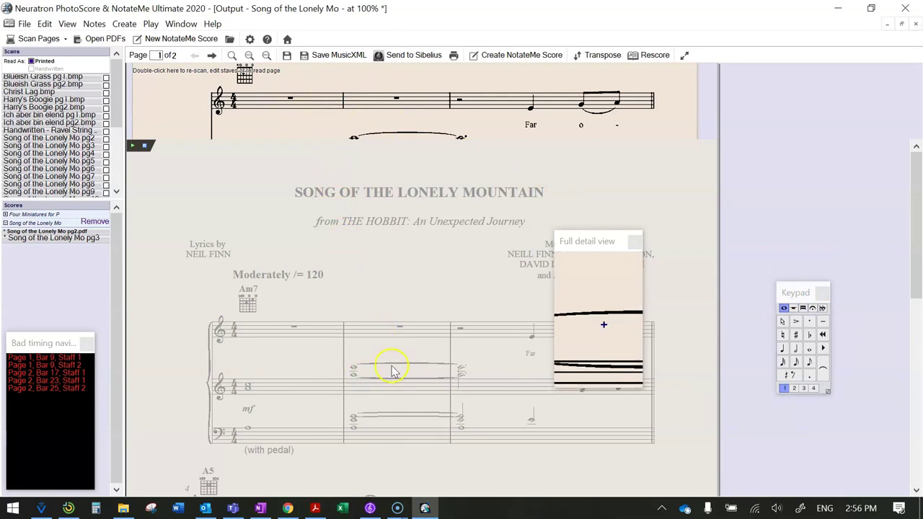
- Go to the timing error at page 1, bar 9, staff 1 and change the note on "up-" to an eighth note
scroll(394, 372, down, 4)
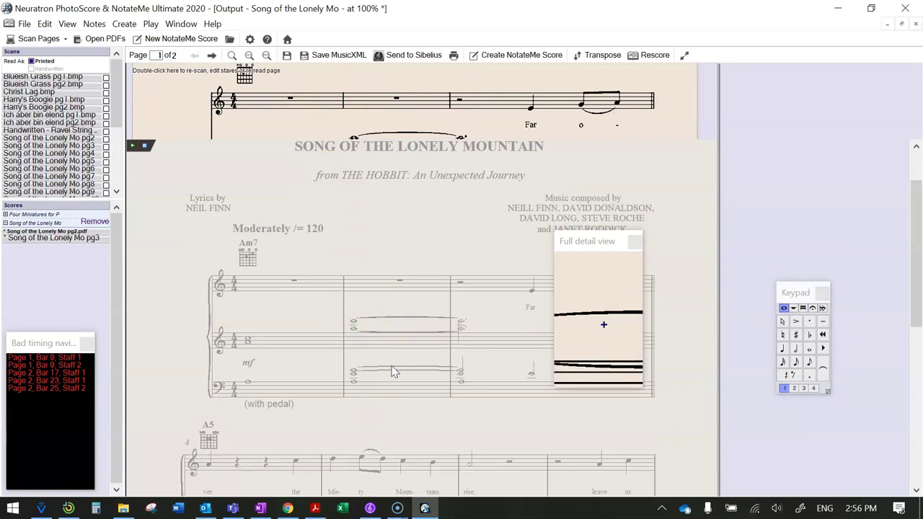
scroll(395, 364, down, 3)
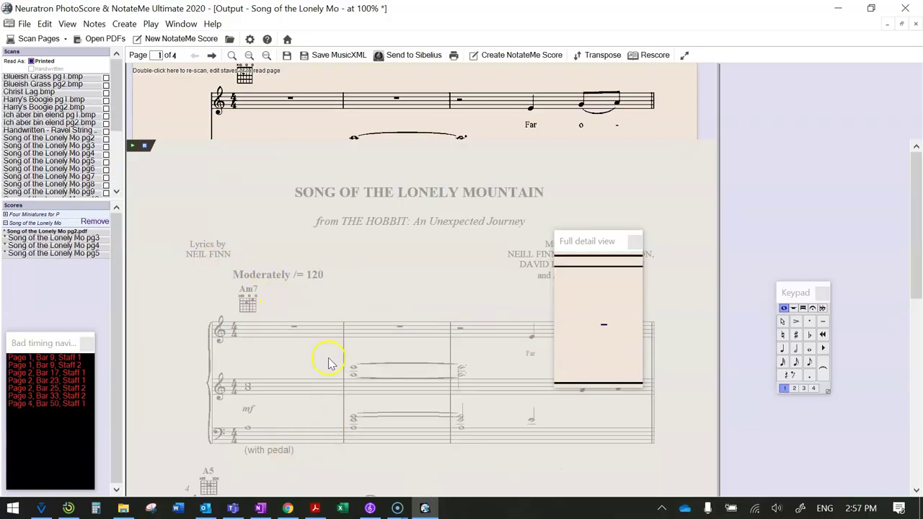
scroll(309, 440, down, 3)
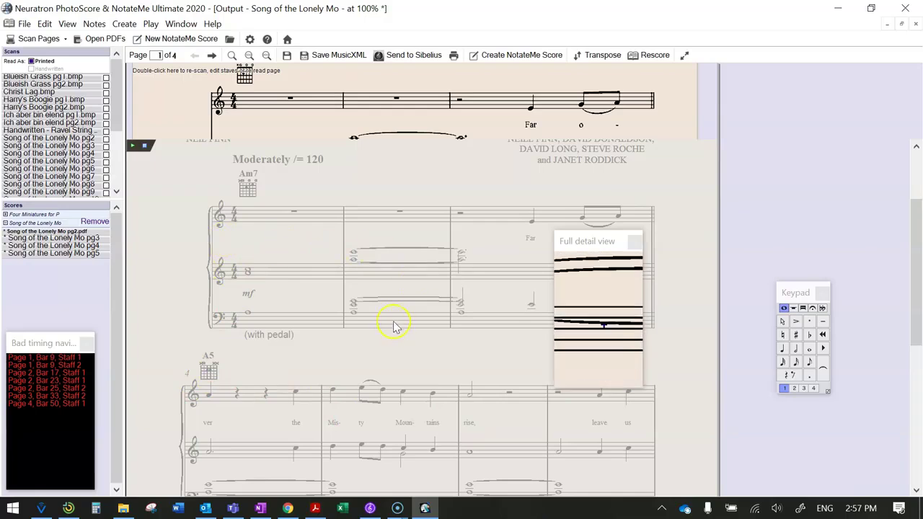
scroll(393, 320, down, 2)
scroll(393, 324, down, 3)
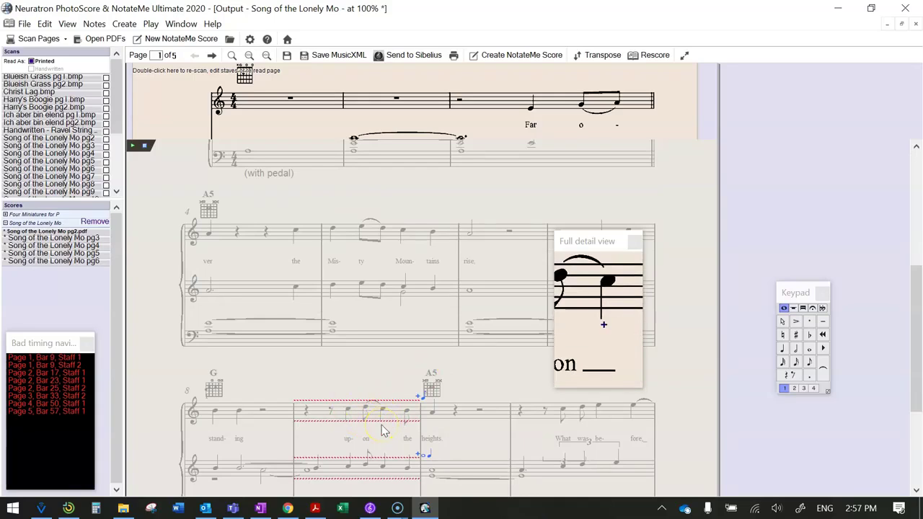
click(29, 358)
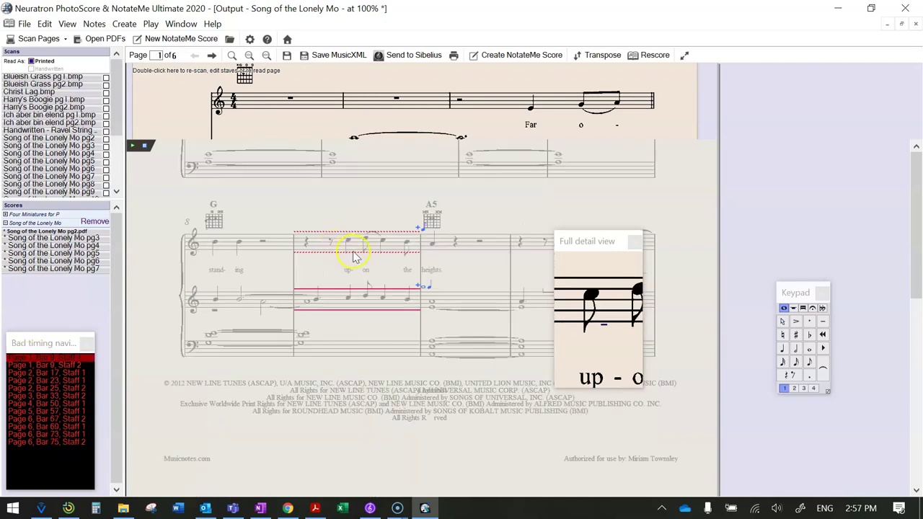
click(348, 337)
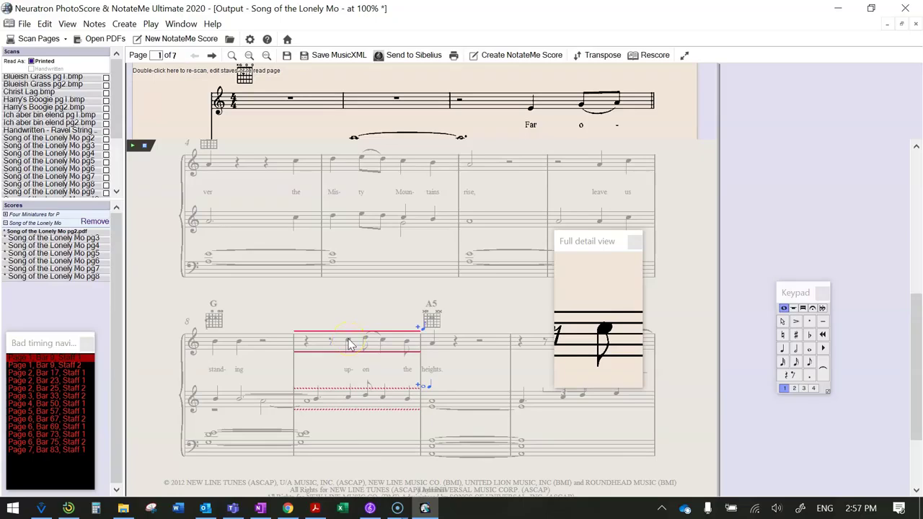
click(348, 339)
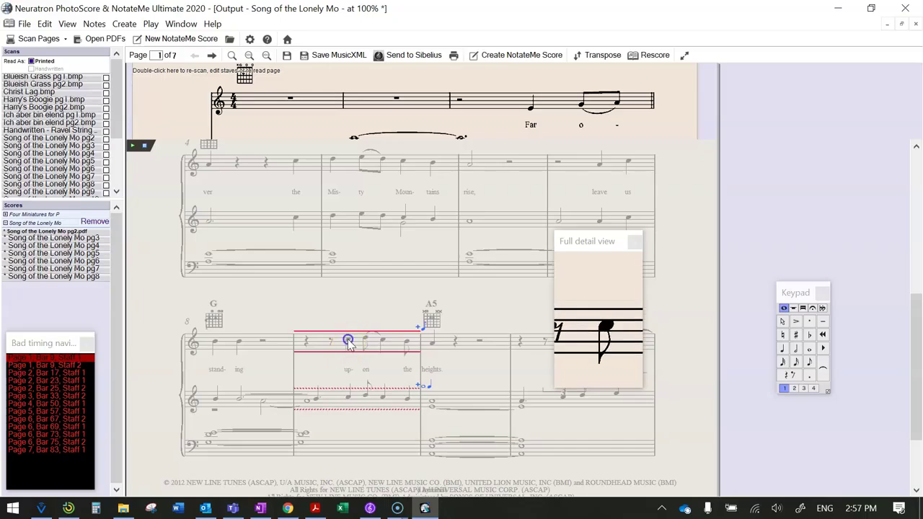
click(809, 363)
- In bar 9 of staff 2, change the notes aligned with the lyrics "up-" and "the" to eighth notes
scroll(334, 365, down, 5)
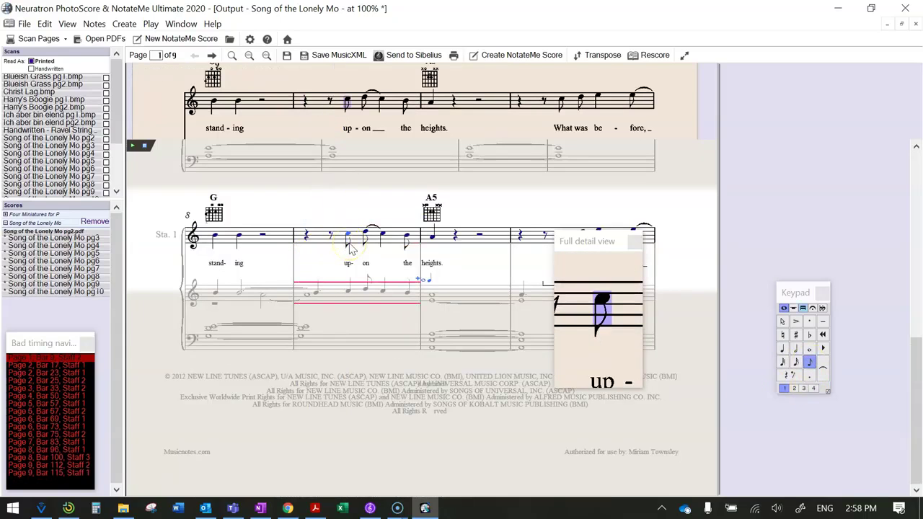
click(349, 292)
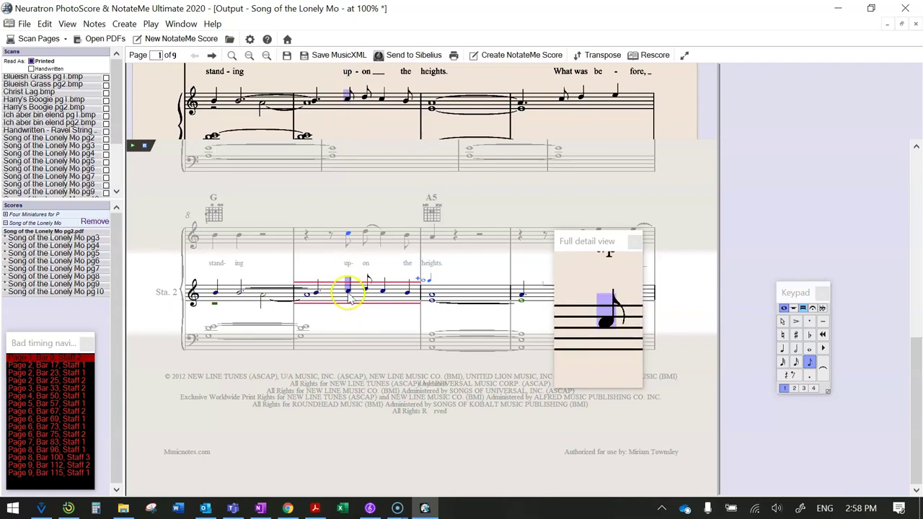
click(329, 405)
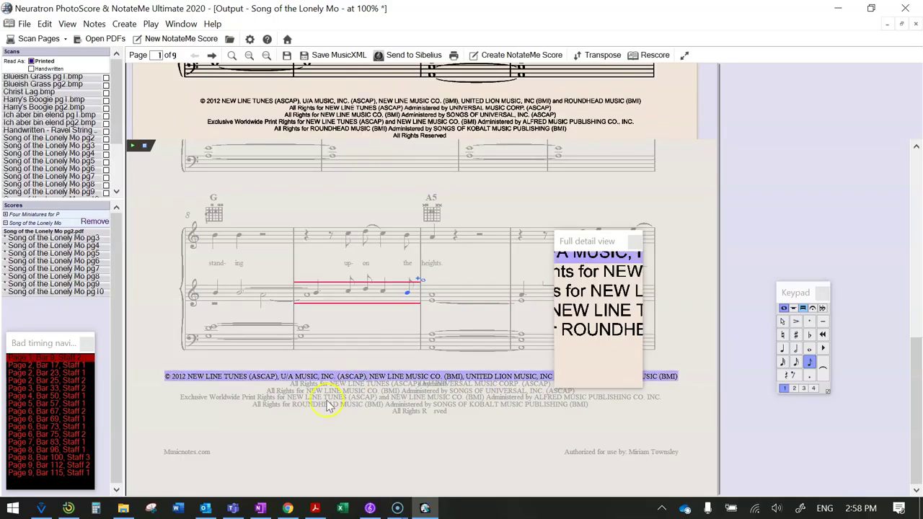
click(389, 328)
click(354, 283)
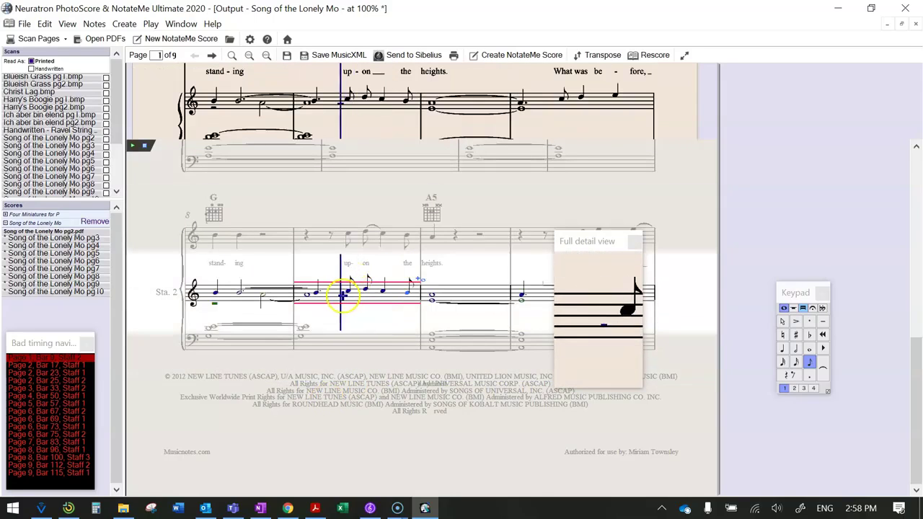
click(329, 295)
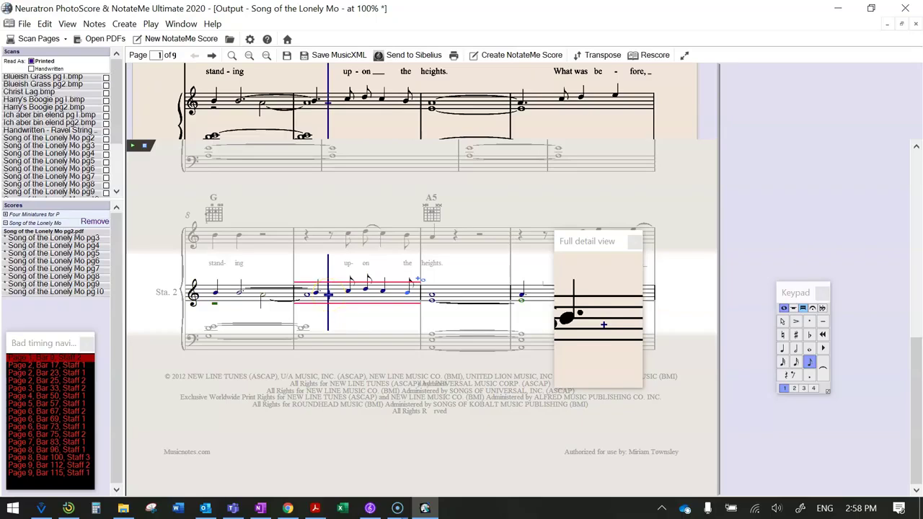
- Assign the half note in bar 8 of staff 2 to voice 2 and move the Keypad window closer to the score
click(263, 299)
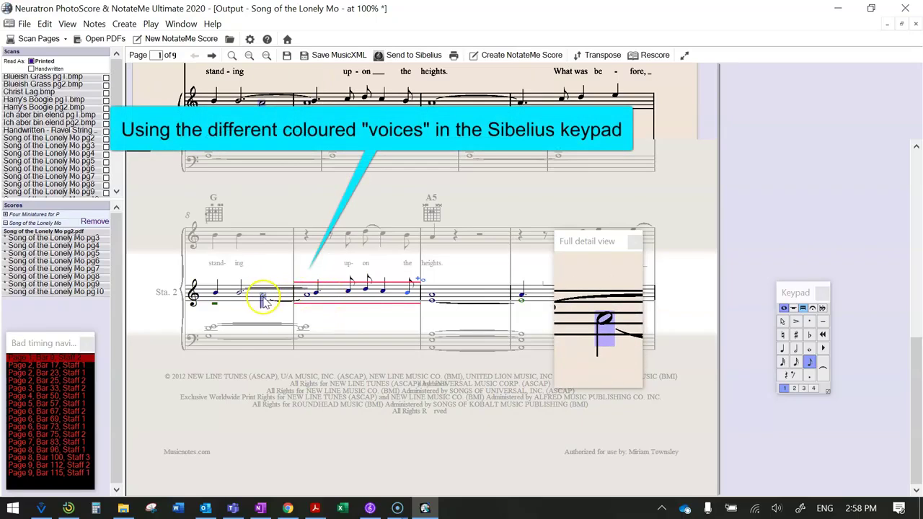
click(794, 388)
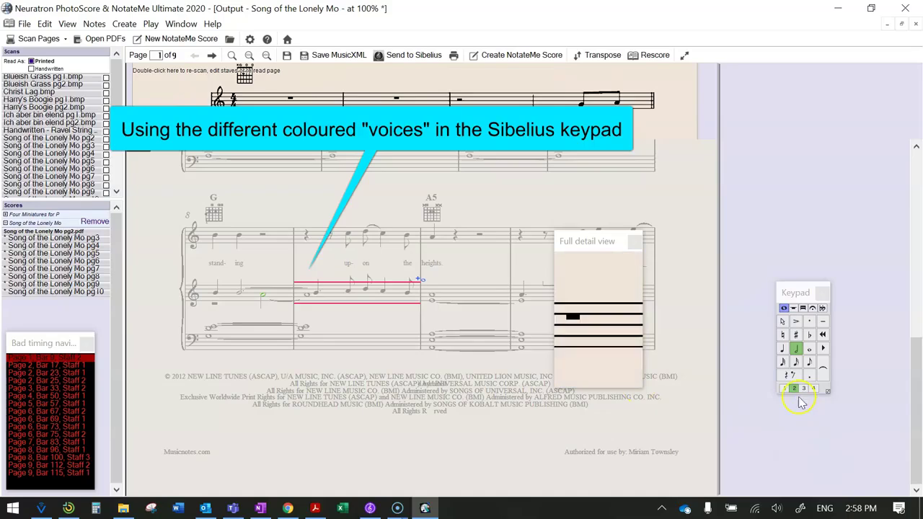
drag(793, 293, 771, 197)
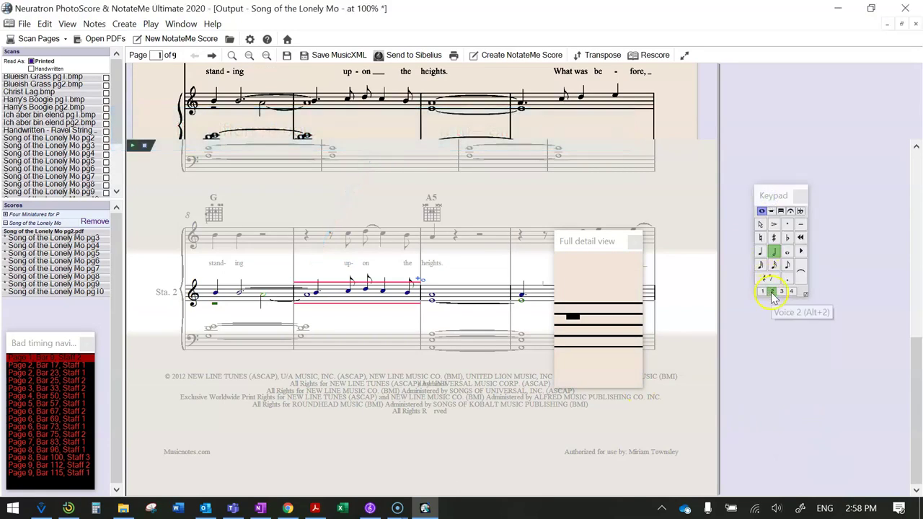
- Assign the whole note at the start of bar 9 in staff 2 to voice 2
click(310, 262)
click(309, 295)
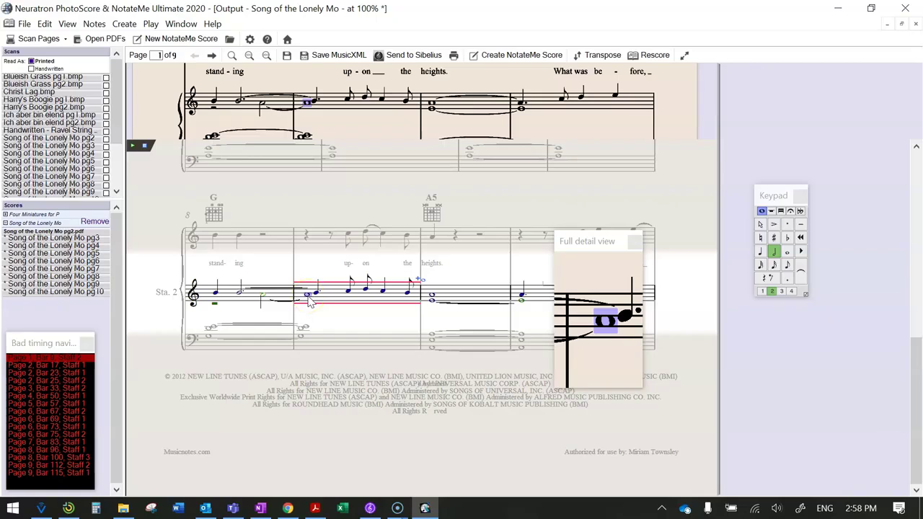
click(406, 272)
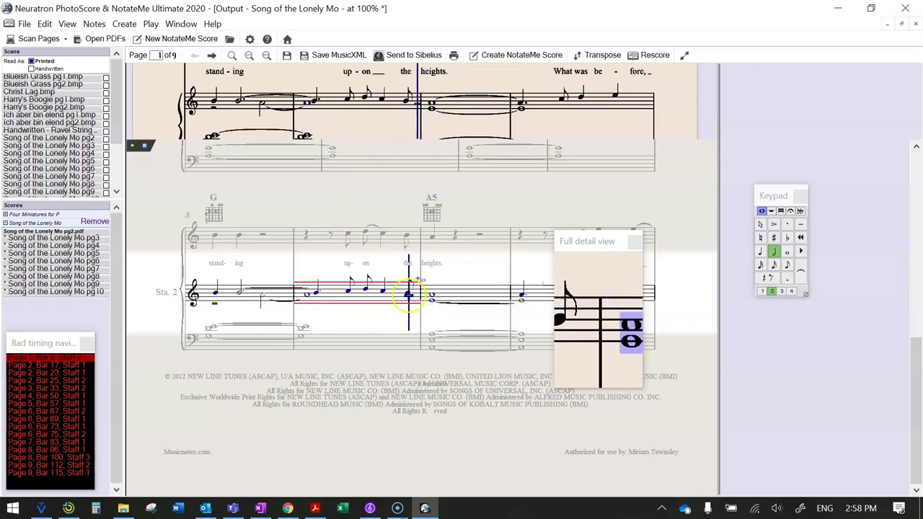
click(308, 300)
click(307, 296)
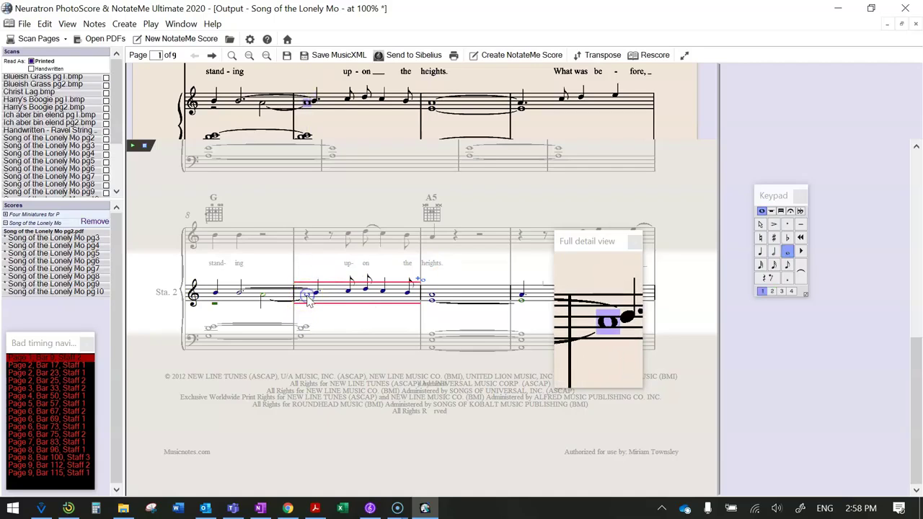
click(773, 292)
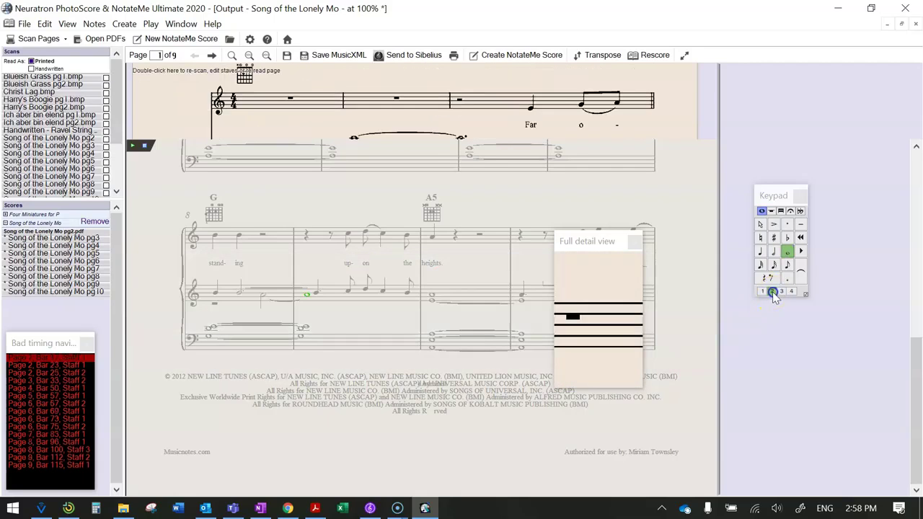
- Go to the timing error at page 2, bar 23, staff 1
click(282, 301)
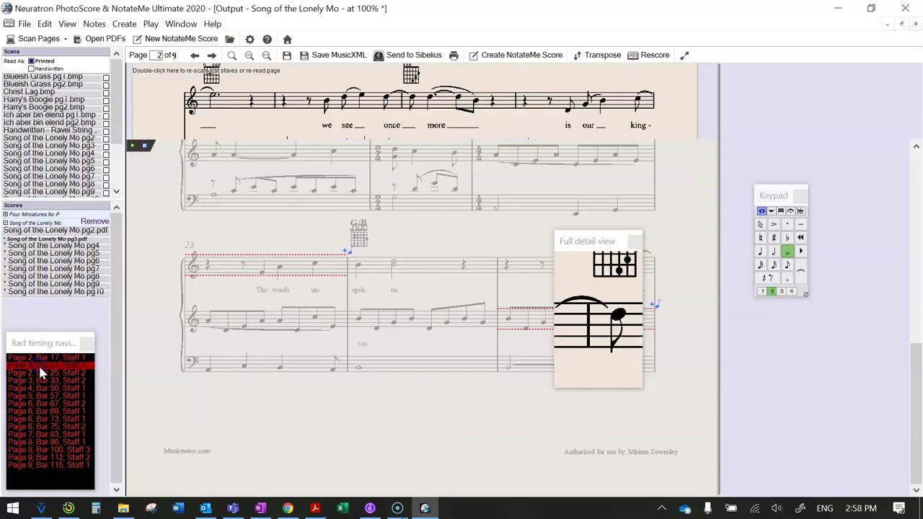
click(38, 364)
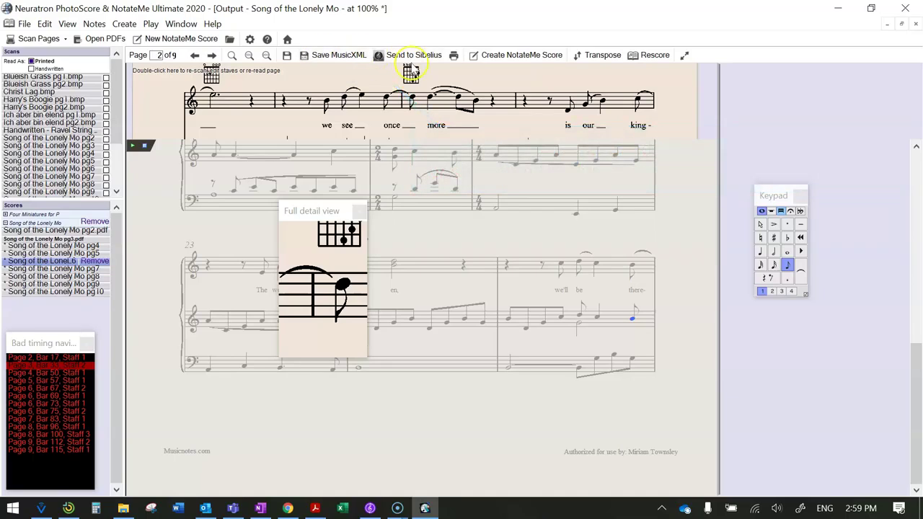
click(351, 61)
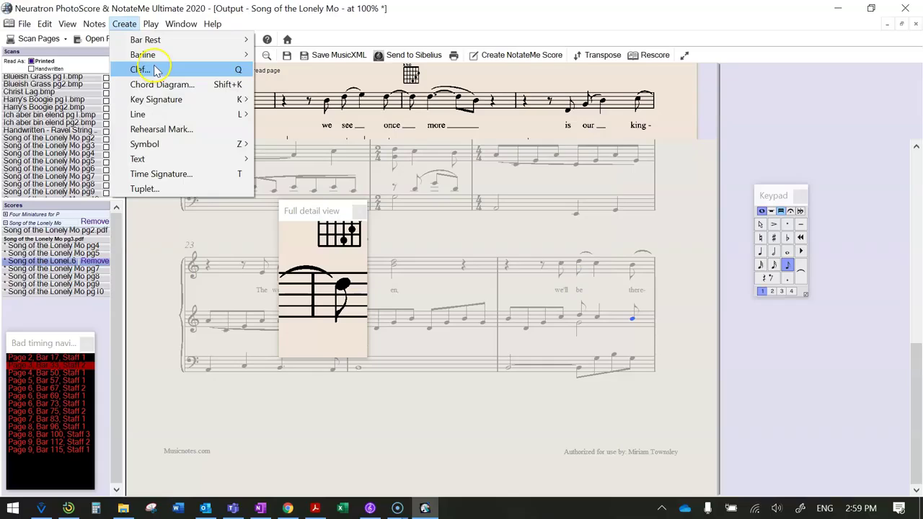
click(467, 289)
click(484, 283)
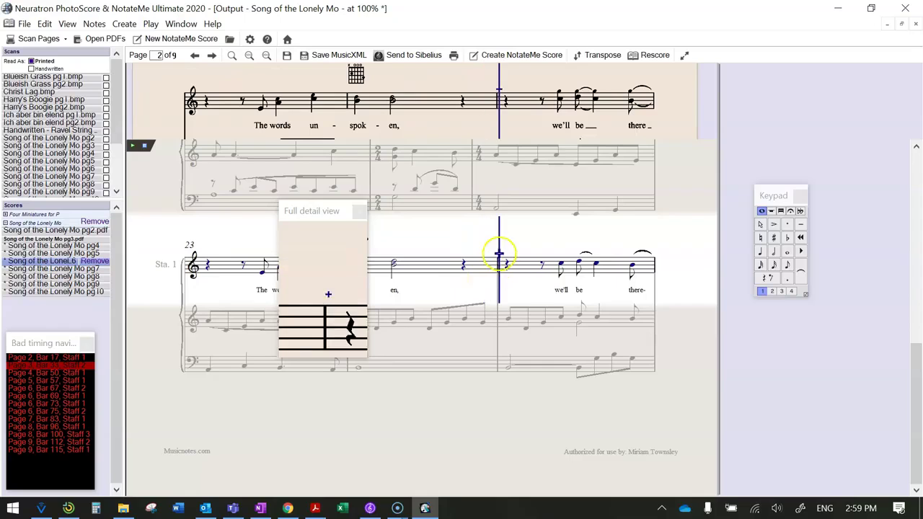
click(466, 303)
- Send the score to Sibelius and open it on A4 portrait paper, letting Sibelius choose the instruments, with the Podium house style
click(432, 272)
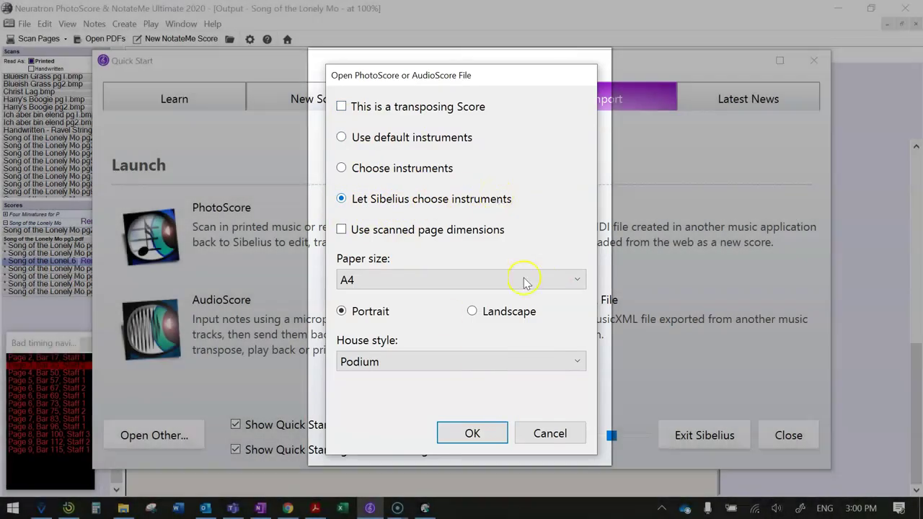
click(473, 434)
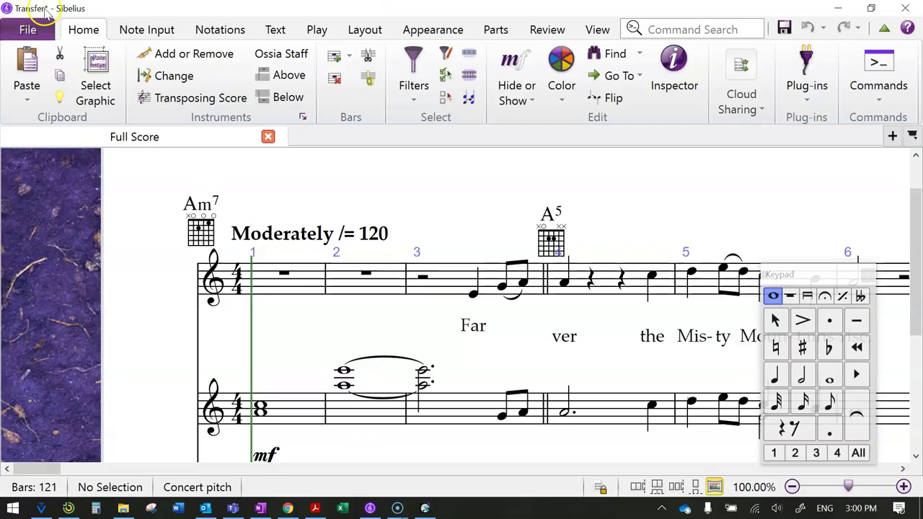
- Save the transferred score as Reference From Photoscore.sib in the 10 Music Task 2 Demo 2021 folder within _2021 Demos
key(ctrl+s)
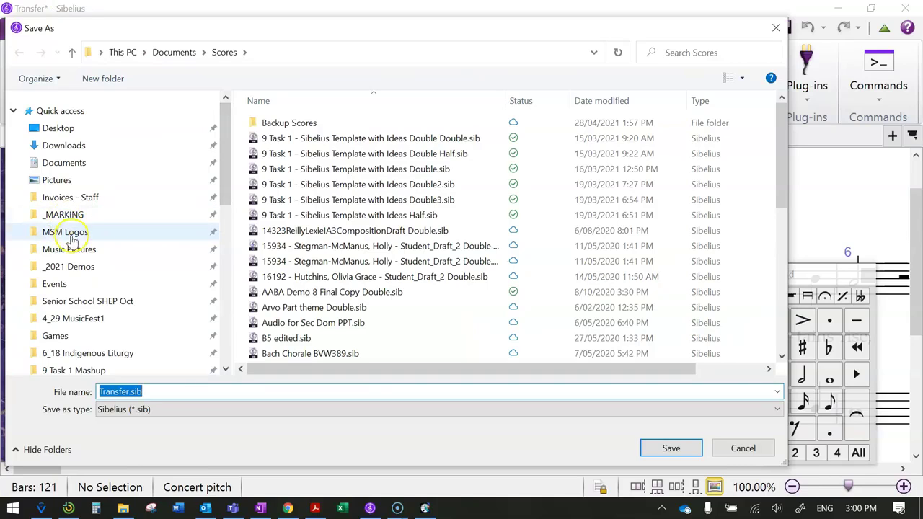
click(99, 392)
text(Reference From Phot)
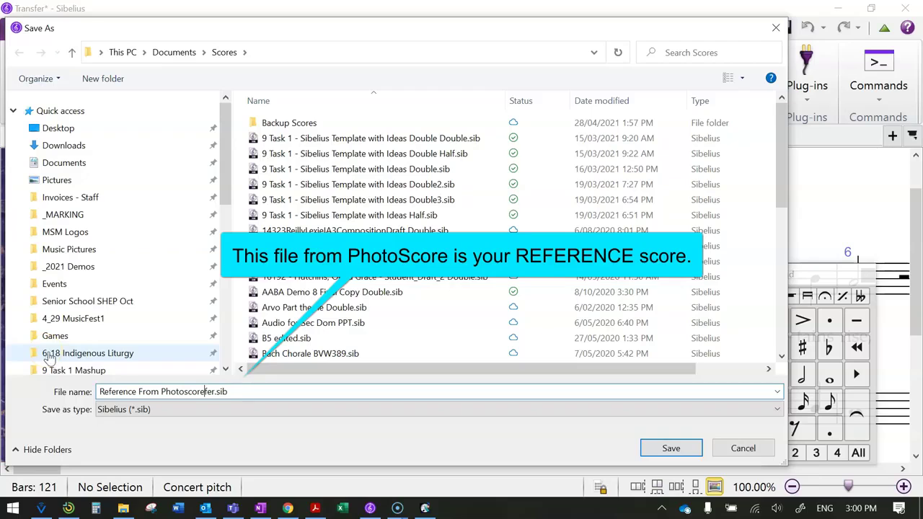
text(oscore)
key(Delete)
key(Delete)
key(Delete)
click(68, 266)
click(300, 155)
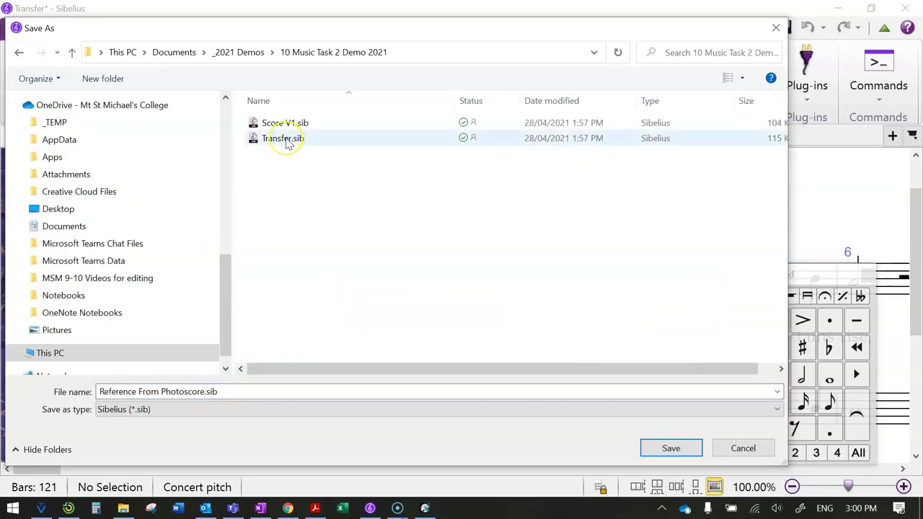
key(Return)
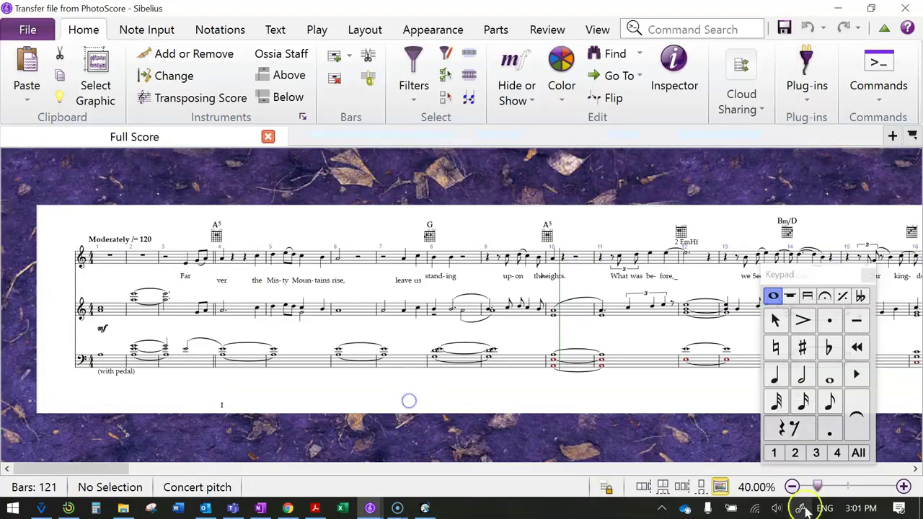
- View the score as page spreads, return it to Panorama, and move the Keypad window away from the music
click(644, 488)
drag(639, 429, 726, 438)
click(720, 487)
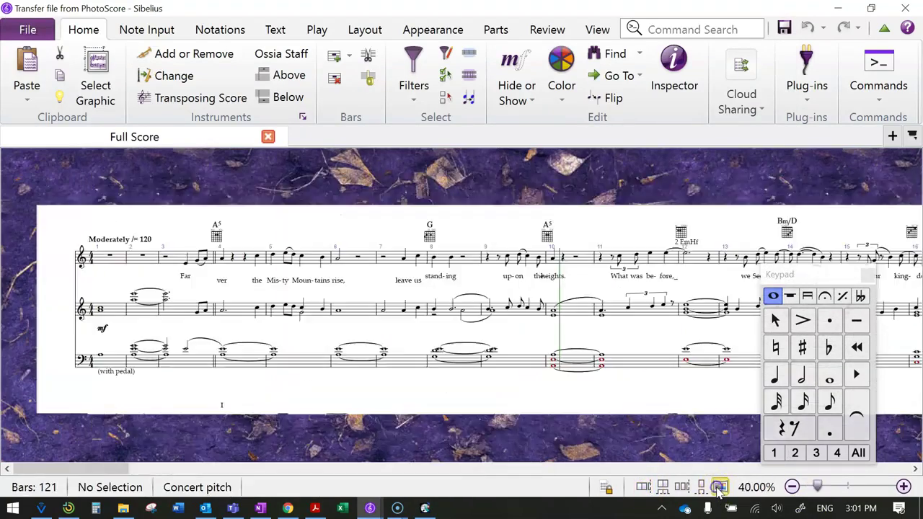
drag(798, 285, 902, 332)
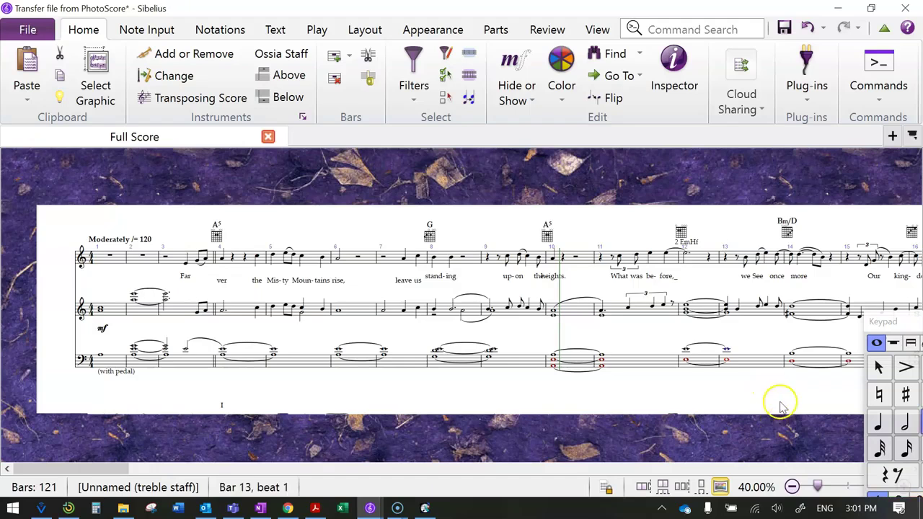
drag(779, 400, 746, 388)
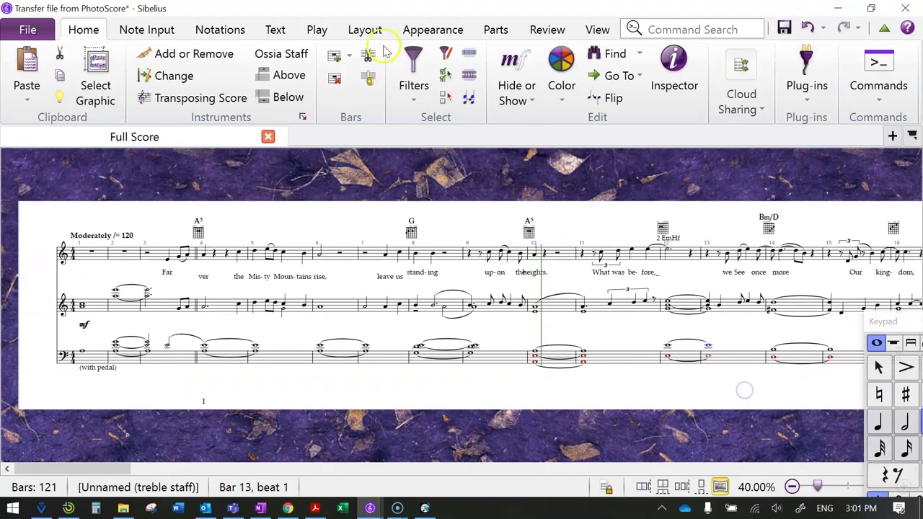
- Check whether hidden objects are among the invisible elements displayed in the score
click(596, 29)
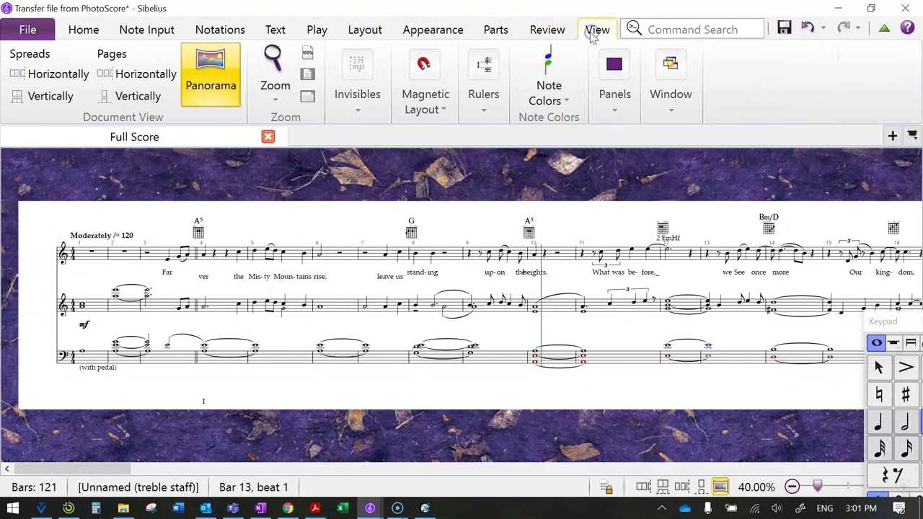
click(350, 107)
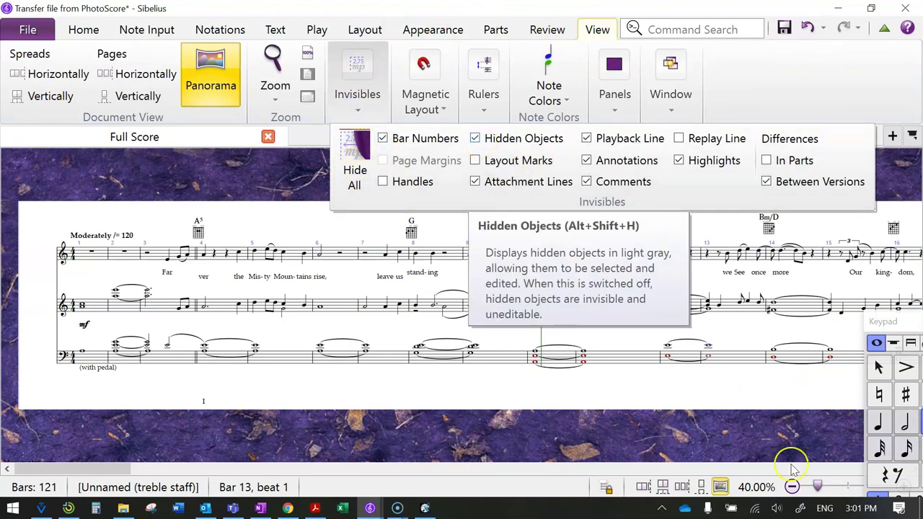
click(722, 389)
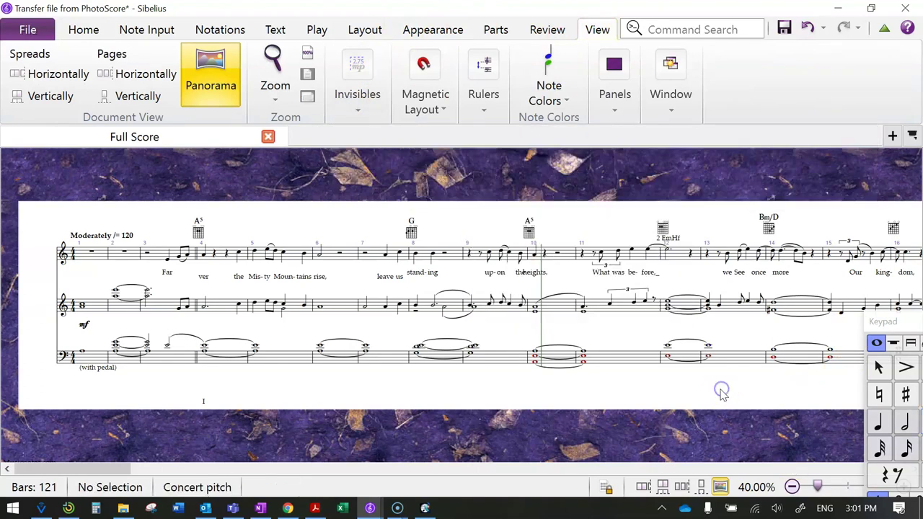
- Lay the score out as horizontal spreads and enlarge the second system of page 1
click(643, 488)
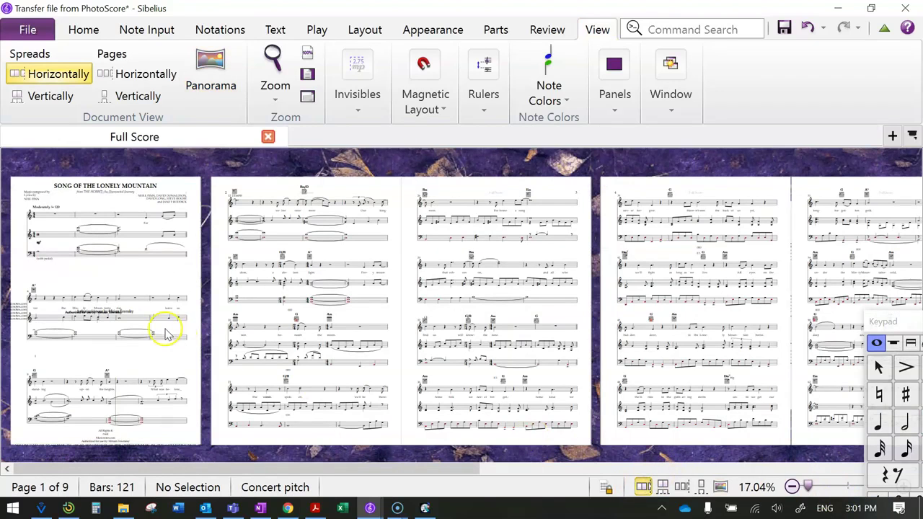
drag(41, 361, 288, 346)
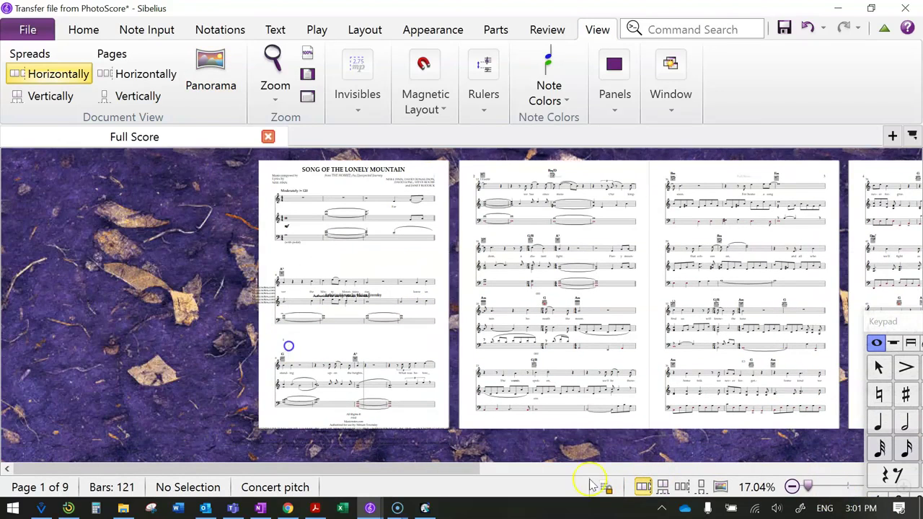
click(828, 487)
drag(208, 409, 703, 419)
- Delete the upper stray Musicnotes.com texts beside bar 4 and one of the overlapping authorization lines
click(287, 242)
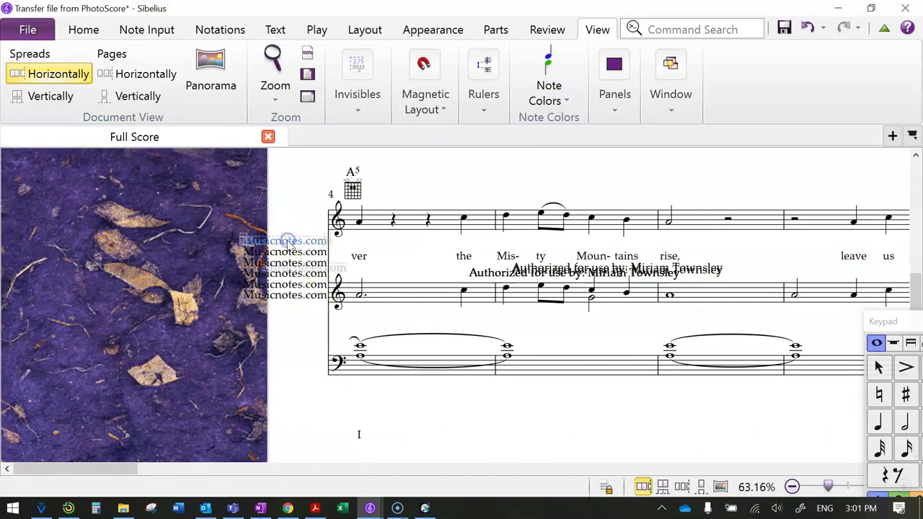
key(Delete)
key(Delete)
key(Delete)
key(Delete)
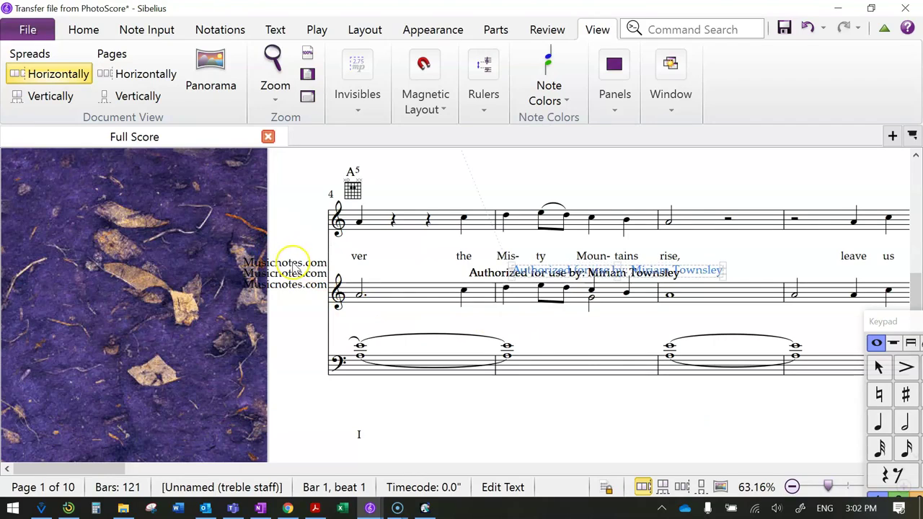
key(Delete)
- Delete the remaining stray Musicnotes.com texts beside the system that starts at bar 4
click(294, 264)
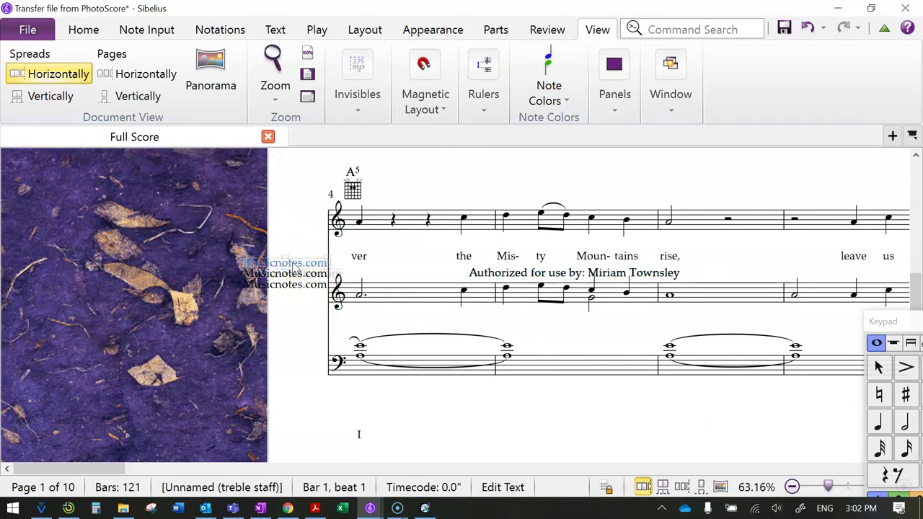
key(Delete)
click(296, 282)
click(296, 275)
key(Delete)
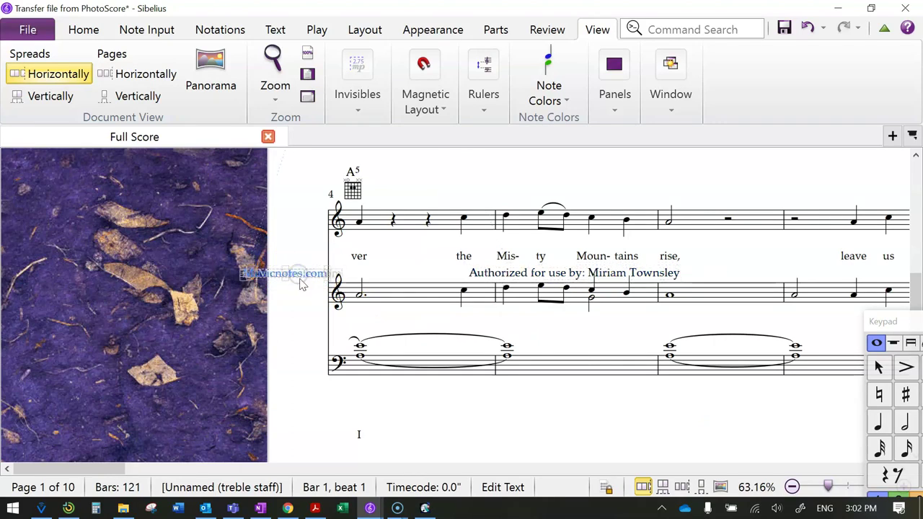
key(Delete)
key(Delete)
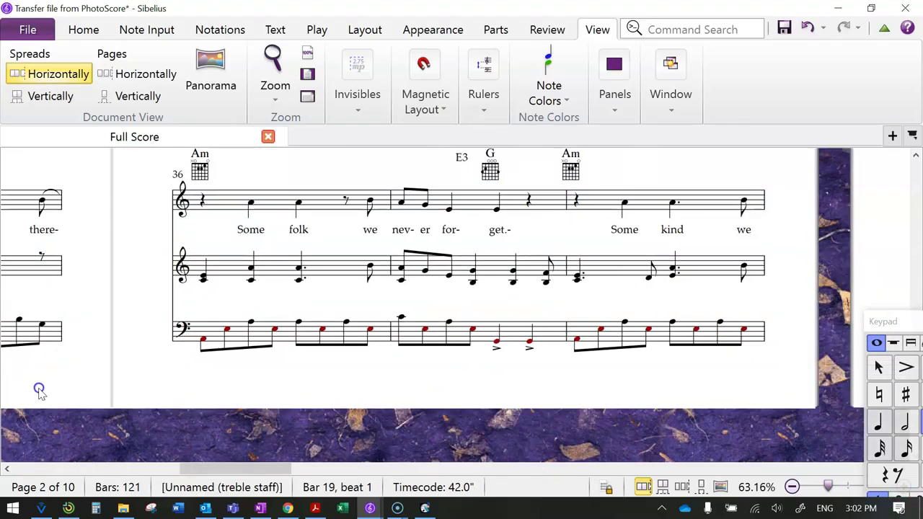
- Look through the following pages for scanning leftovers and note problems, and return to the title page
drag(526, 373, 14, 438)
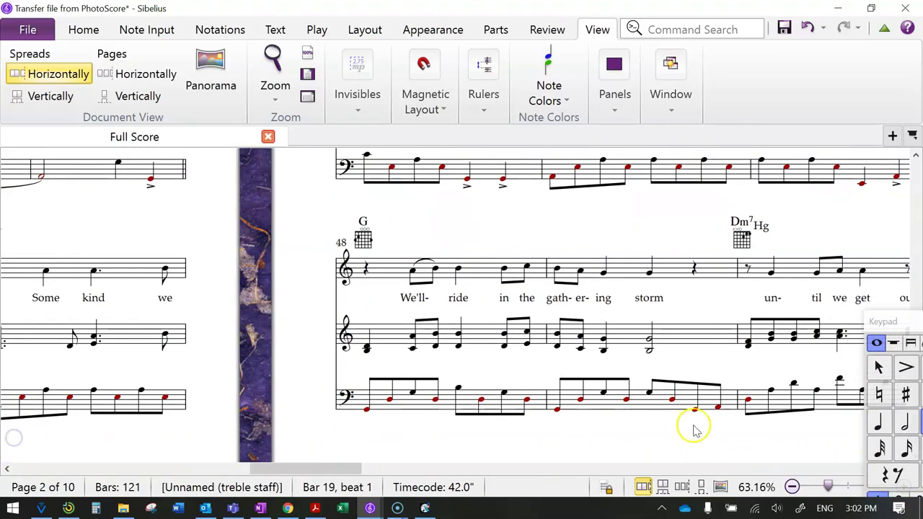
drag(694, 430, 9, 397)
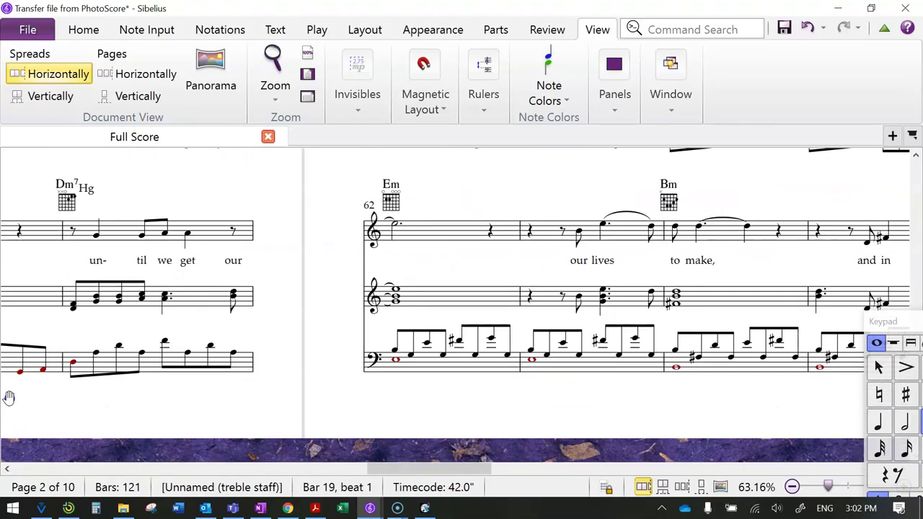
click(396, 359)
scroll(449, 377, up, 5)
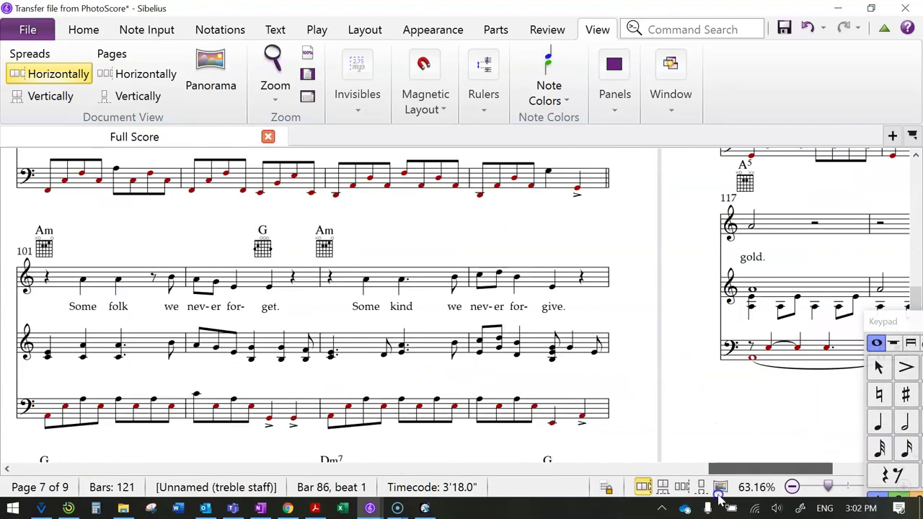
drag(719, 497, 29, 462)
scroll(404, 365, up, 5)
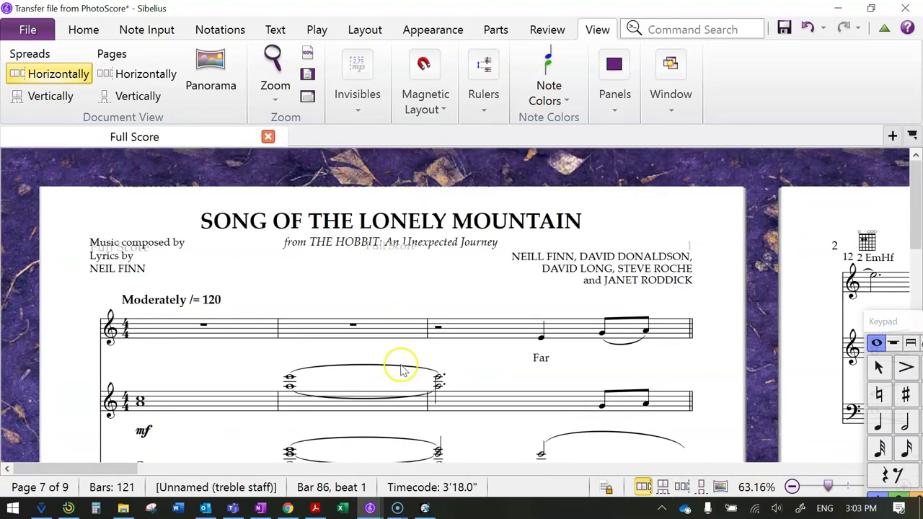
click(402, 298)
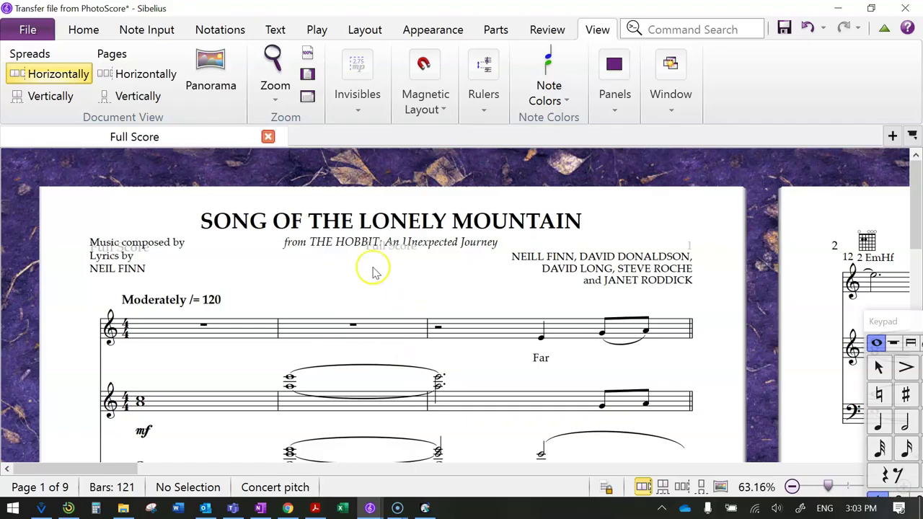
click(27, 30)
click(57, 139)
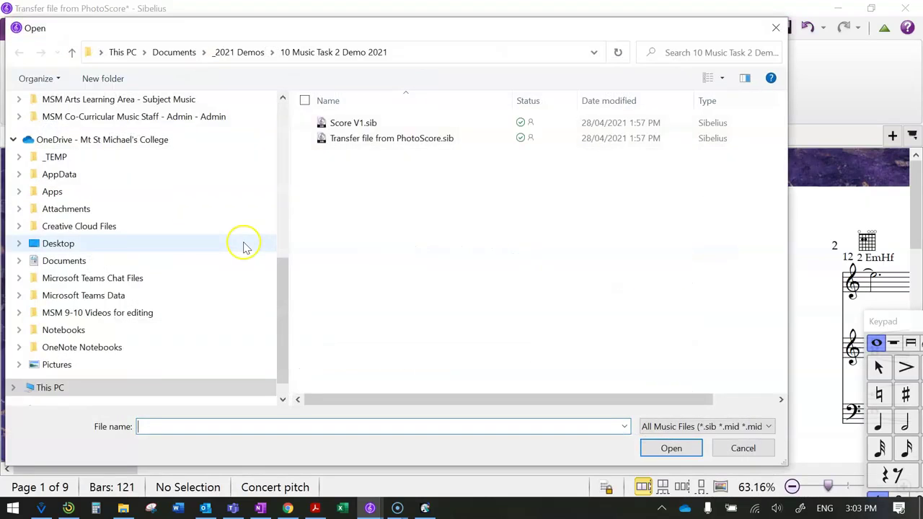
click(341, 121)
click(742, 448)
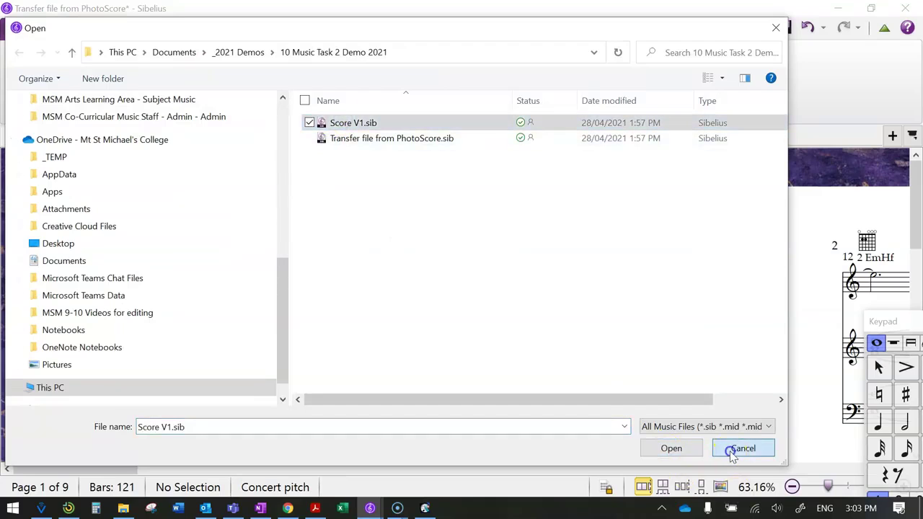
click(27, 28)
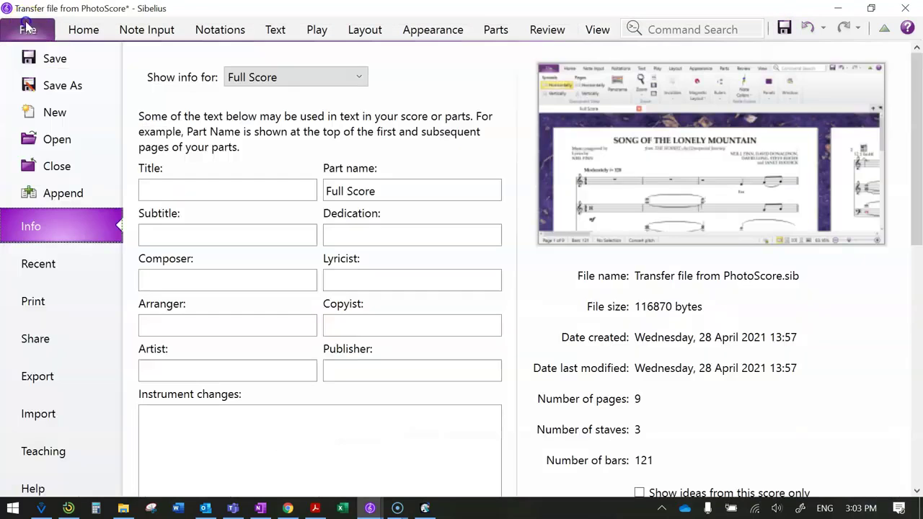
click(55, 112)
click(310, 262)
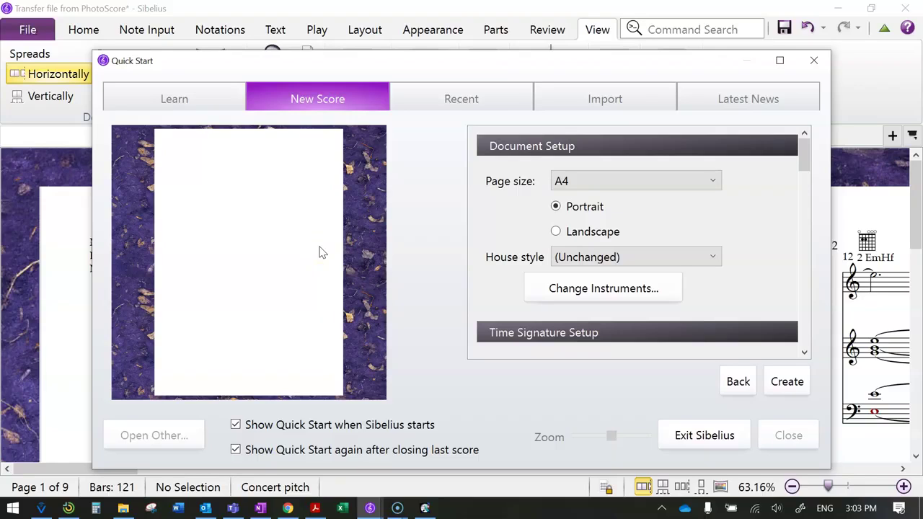
click(344, 235)
click(813, 60)
- Show the reference score in Panorama and select the entire second staff
scroll(305, 445, down, 3)
click(721, 510)
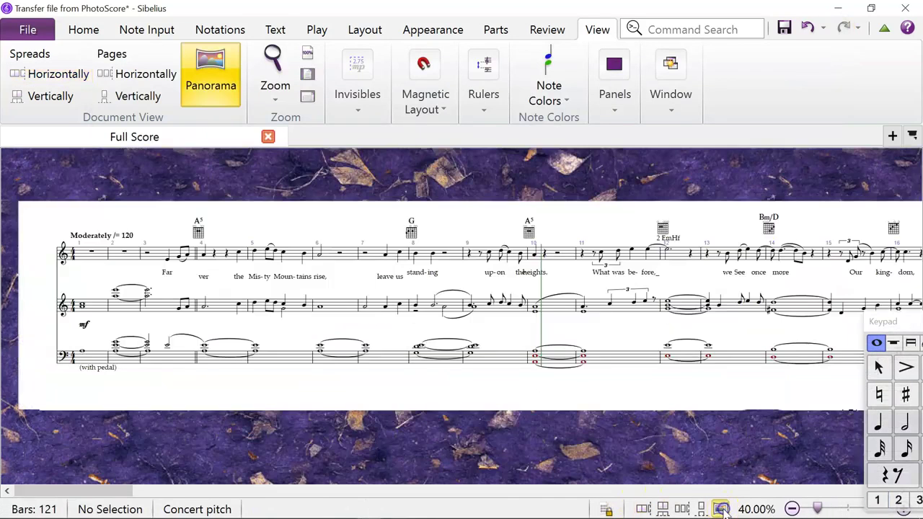
drag(161, 419, 212, 401)
triple_click(283, 308)
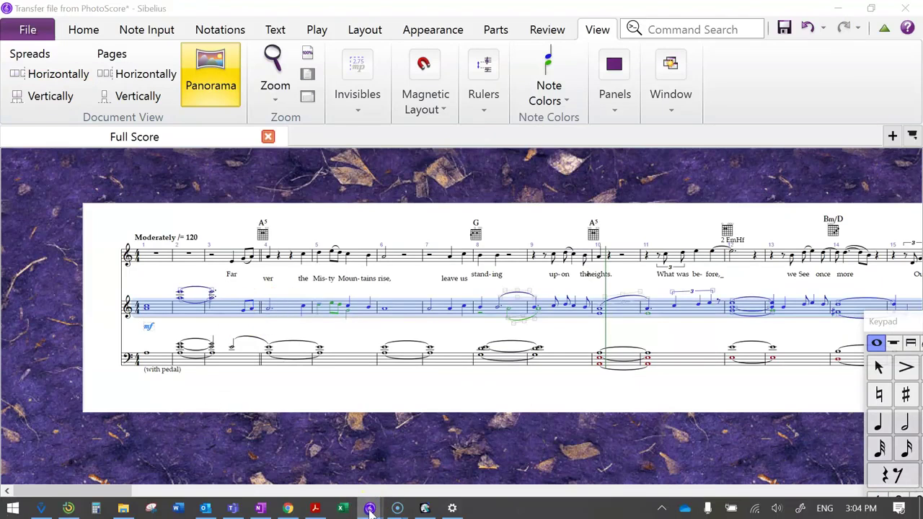
- Switch to the Score V1 score window
mouse_move(369, 505)
click(389, 469)
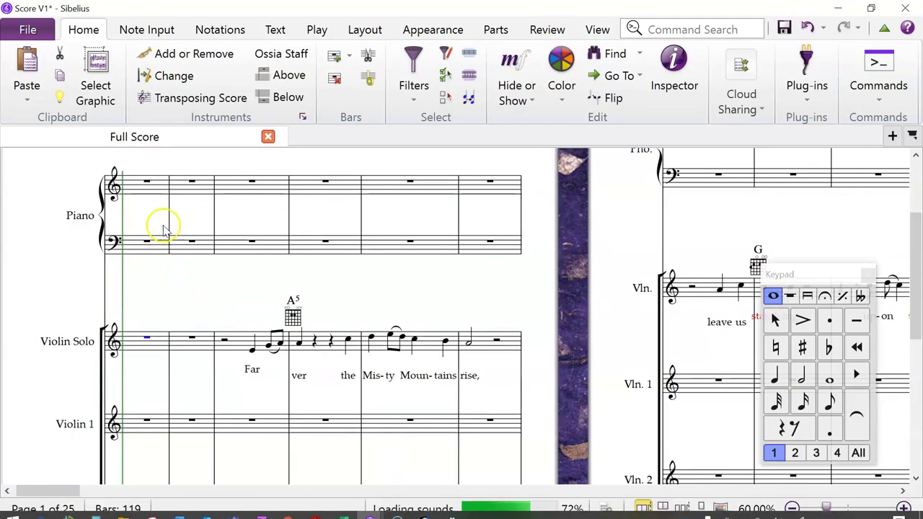
- Paste the copied staff into the upper Piano staff from bar 1 and show Score V1 in Panorama at 30% zoom
click(142, 186)
key(ctrl+v)
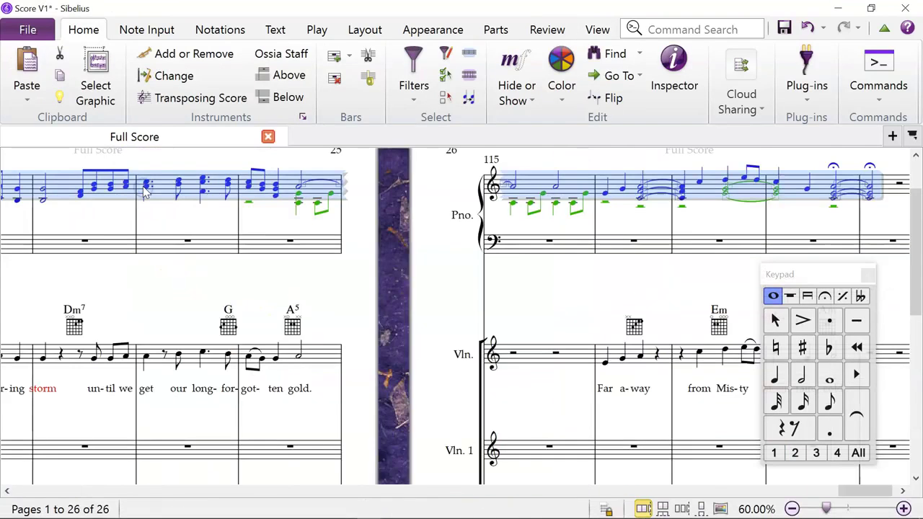
click(720, 509)
drag(268, 371, 348, 338)
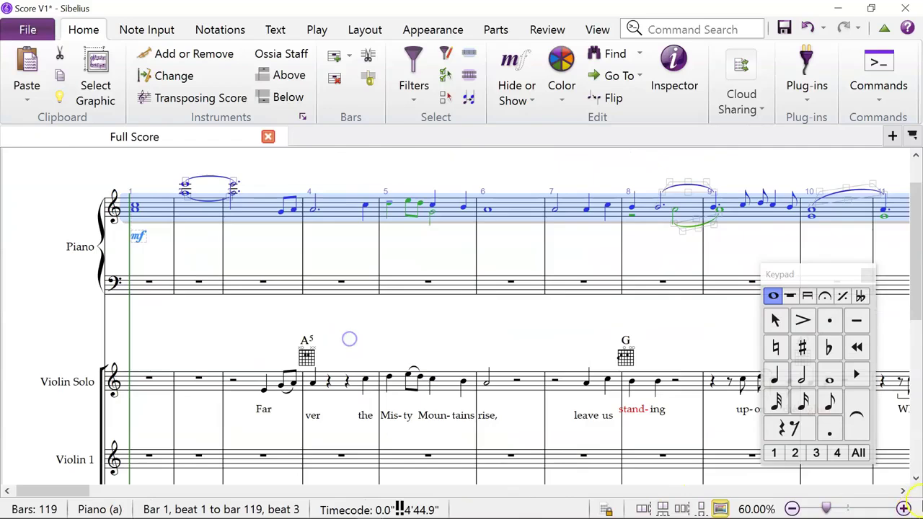
click(791, 508)
click(792, 508)
click(792, 509)
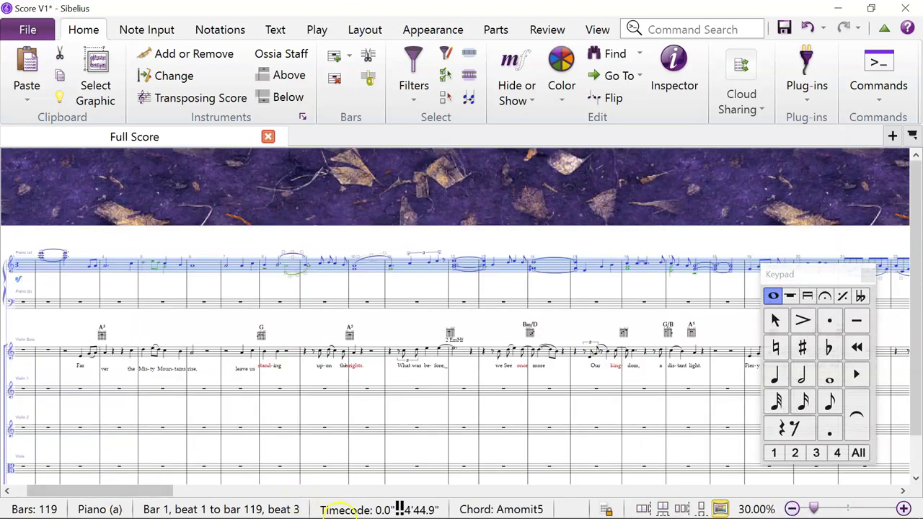
- Copy the entire bass staff of the reference score into the lower Piano staff of Score V1, starting at bar 1
mouse_move(370, 508)
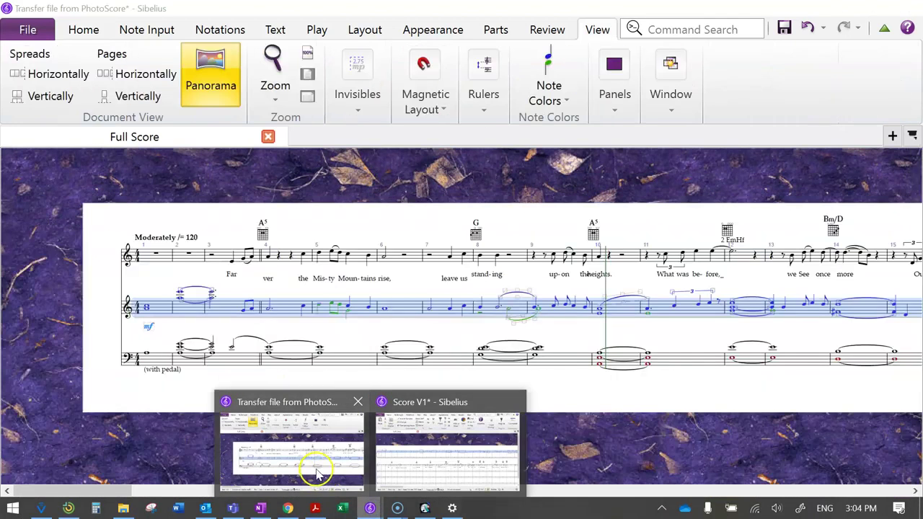
click(317, 472)
double_click(332, 361)
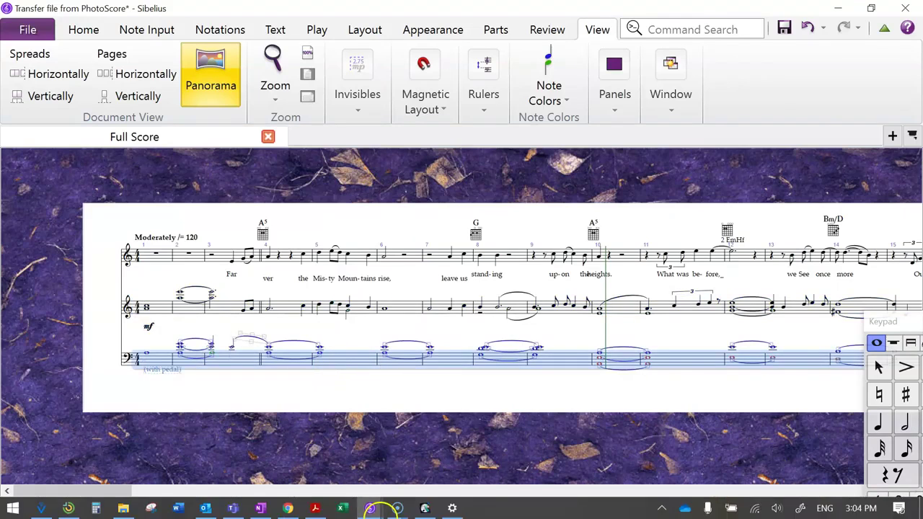
mouse_move(370, 509)
click(417, 459)
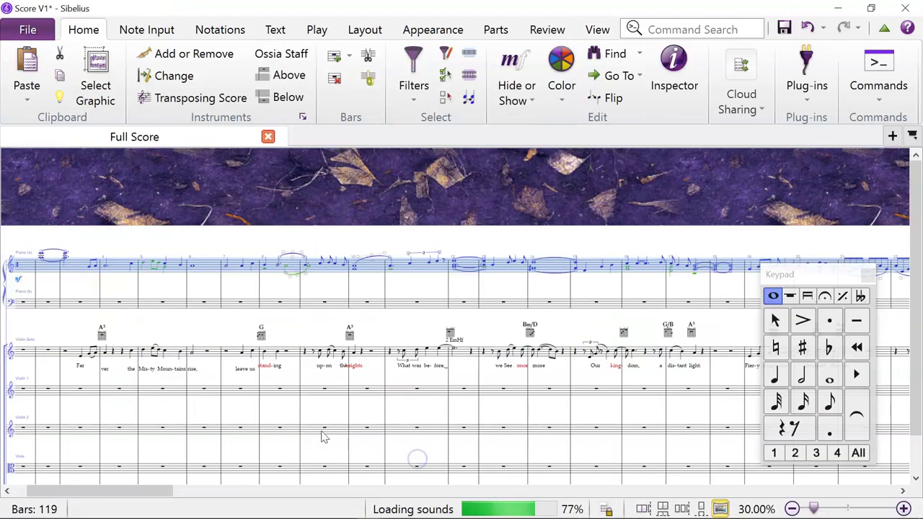
click(67, 306)
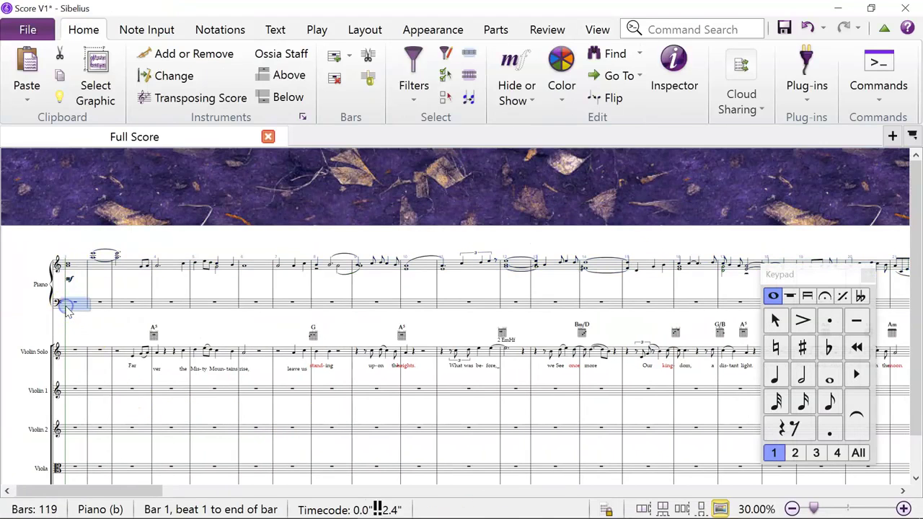
key(ctrl+shift+End)
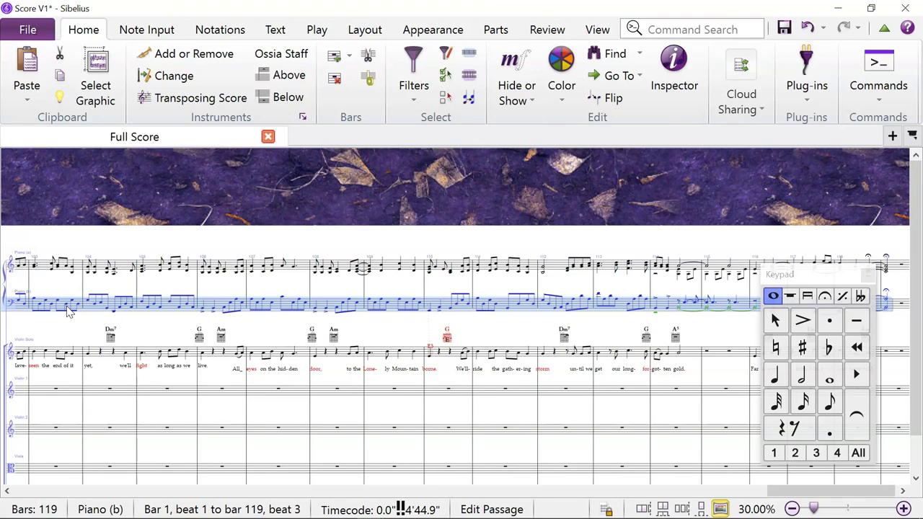
key(ctrl+Home)
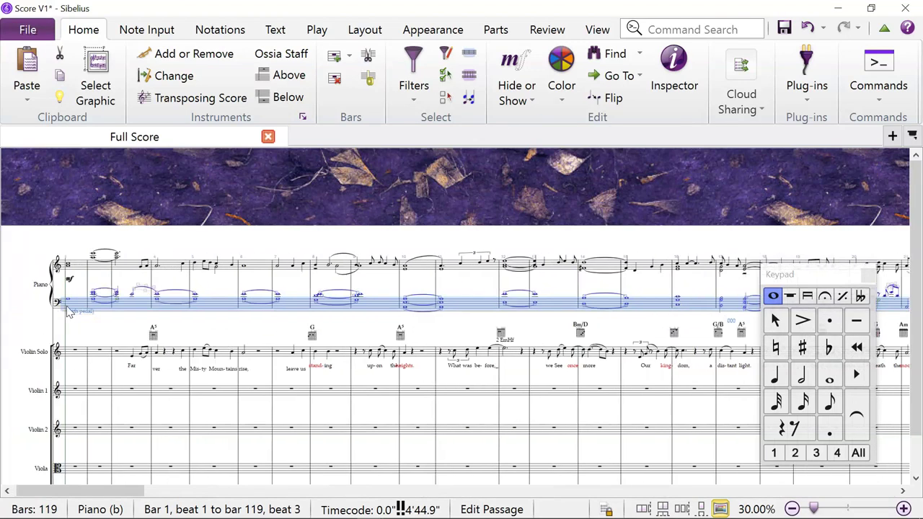
- Add PERFORMED as a second line to the Violin Solo instrument name
click(32, 353)
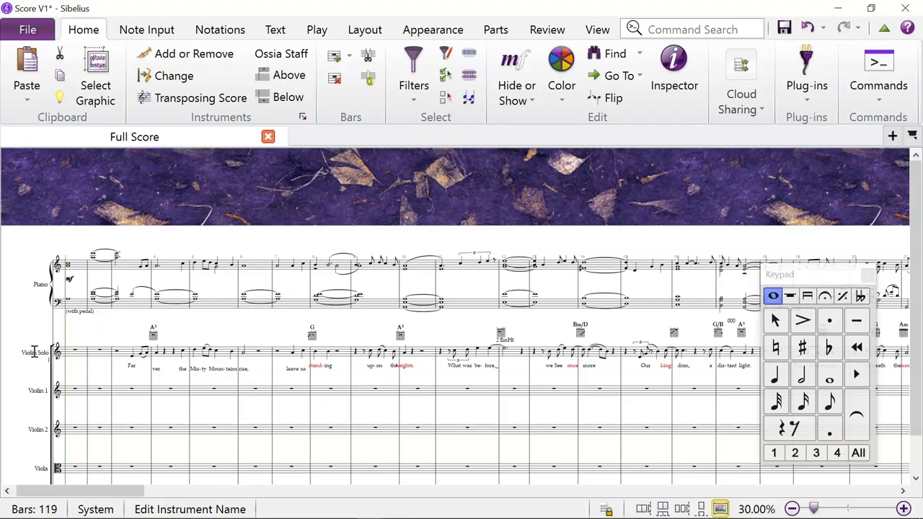
text(PERFORMED)
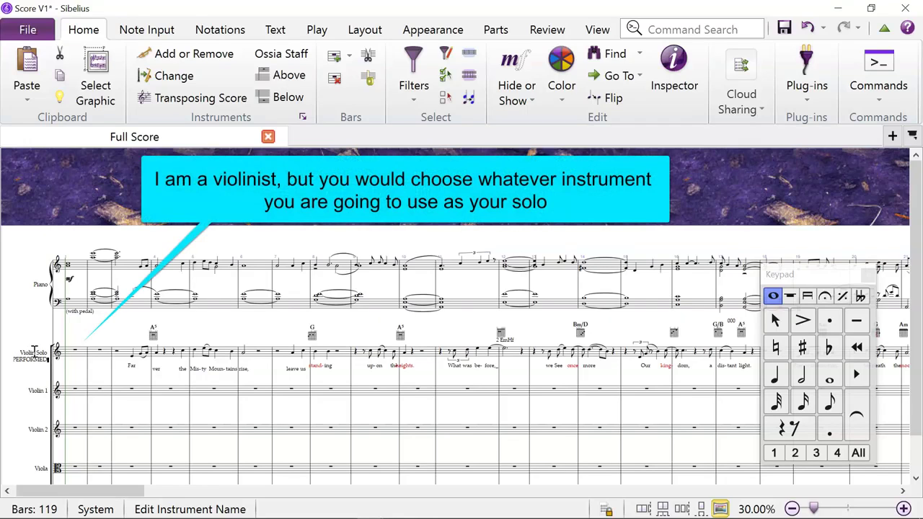
click(20, 315)
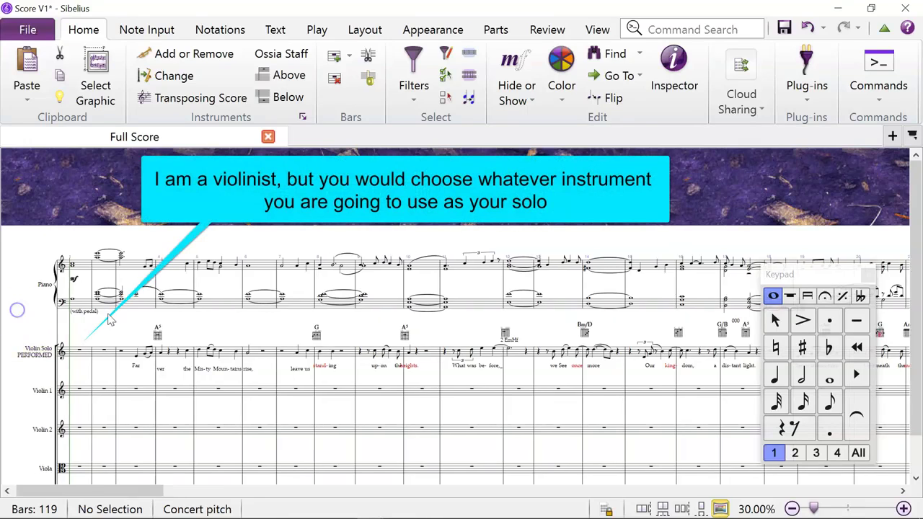
- Look over the Piano, Violin Solo and string staves of Score V1 from Violin 1 down to Double Bass
triple_click(221, 308)
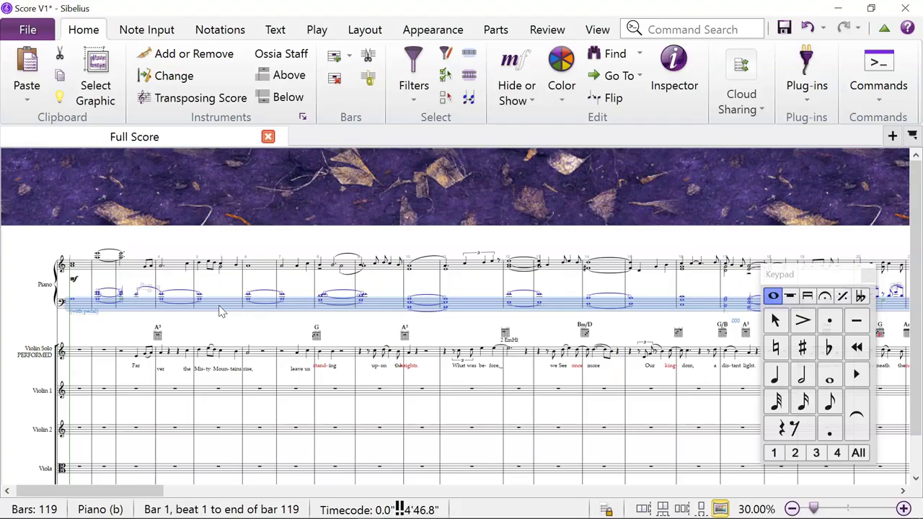
scroll(237, 428, down, 3)
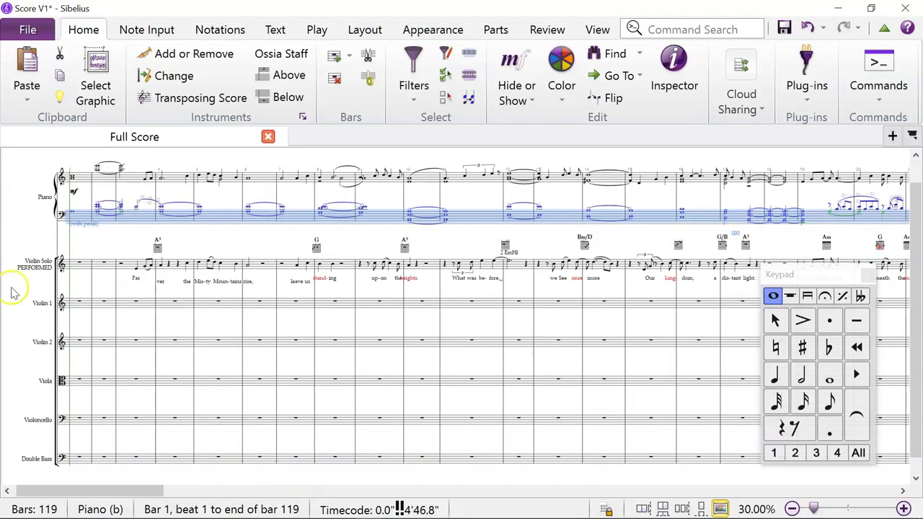
scroll(274, 458, up, 1)
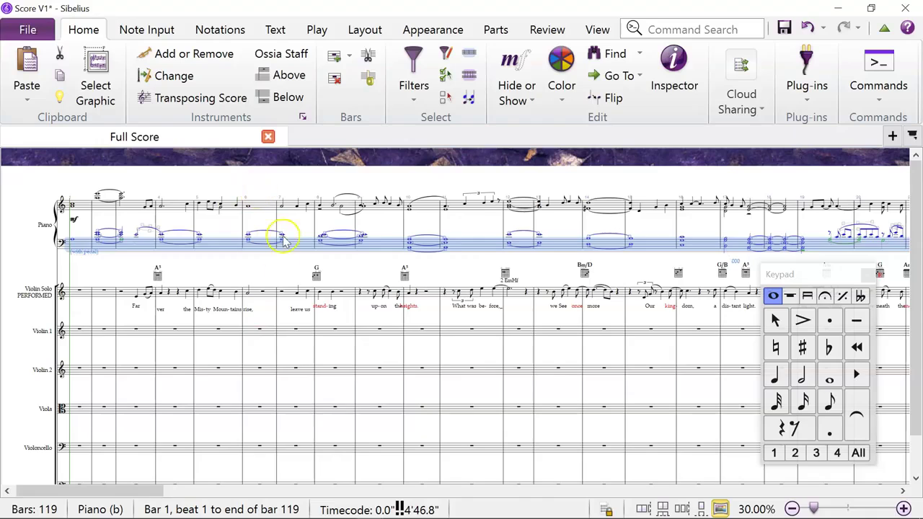
click(257, 271)
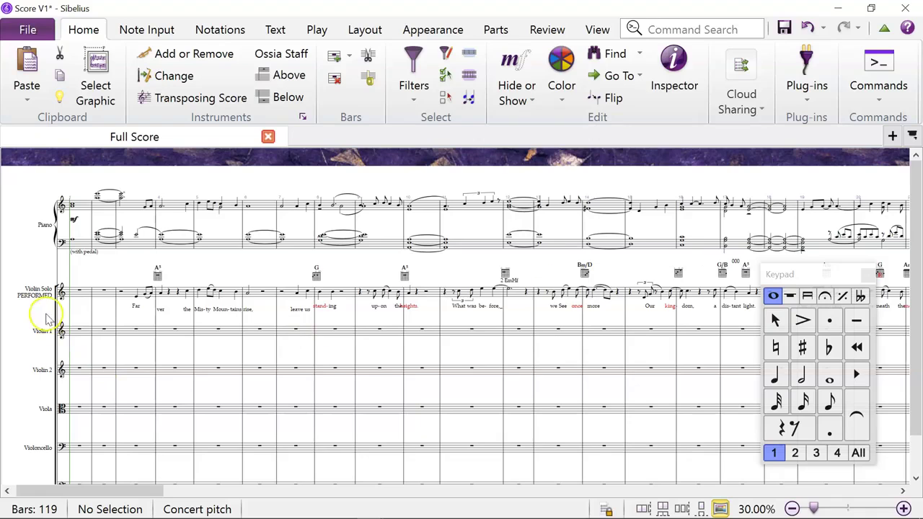
scroll(68, 412, down, 2)
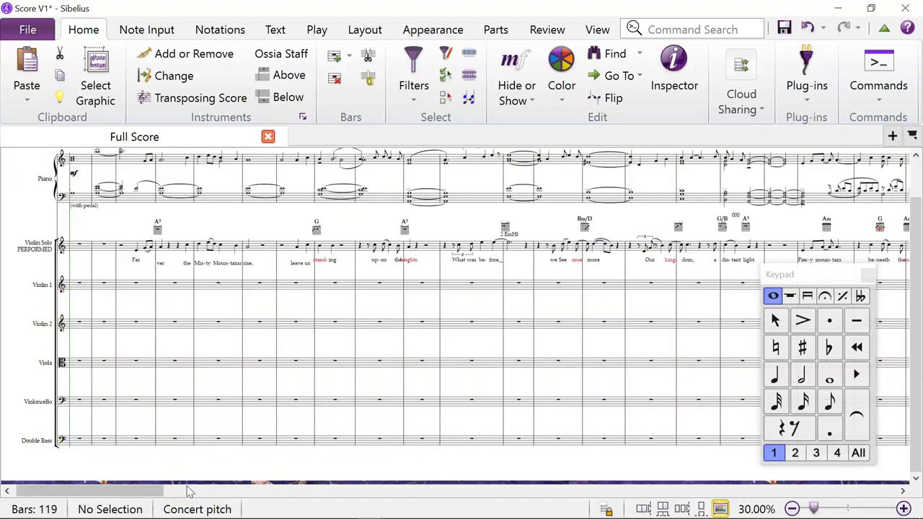
scroll(187, 490, left, 1)
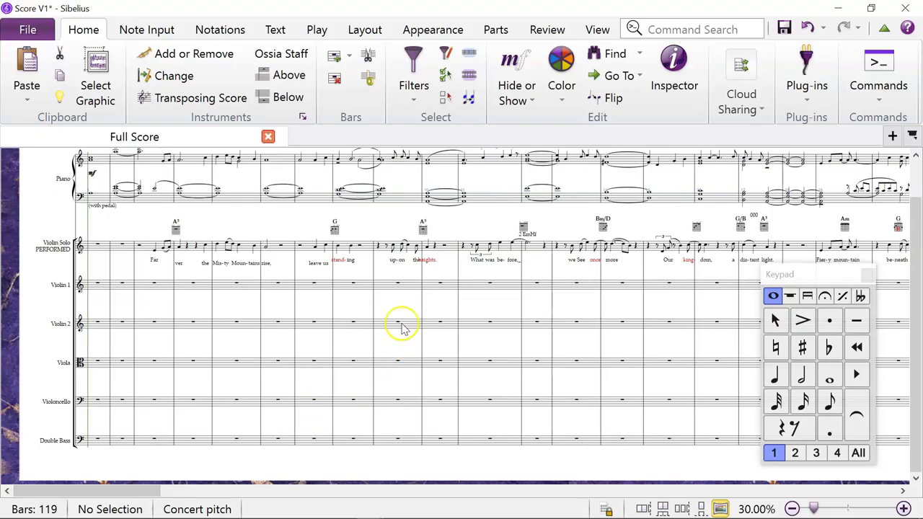
drag(917, 334, 912, 243)
scroll(190, 406, down, 1)
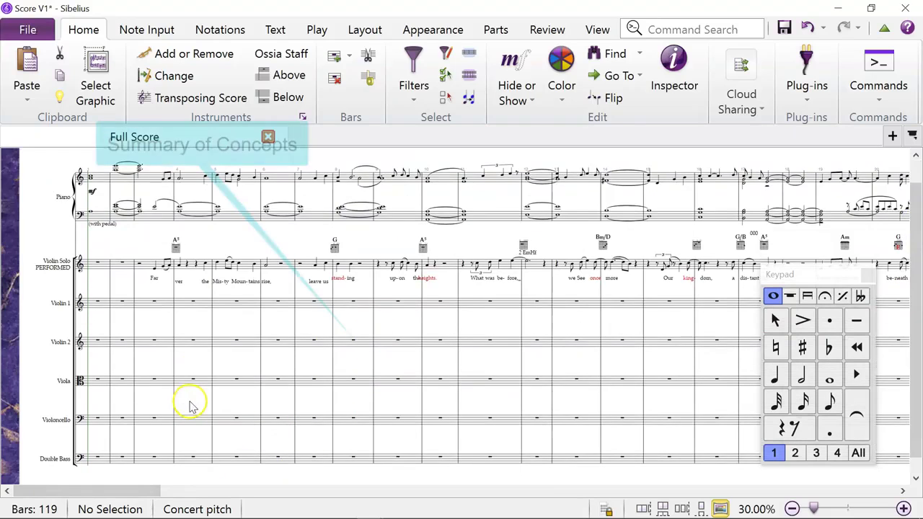
scroll(189, 406, up, 1)
- Review the reference score and the corrected scan in PhotoScore, and return to the Score V1 window
click(370, 511)
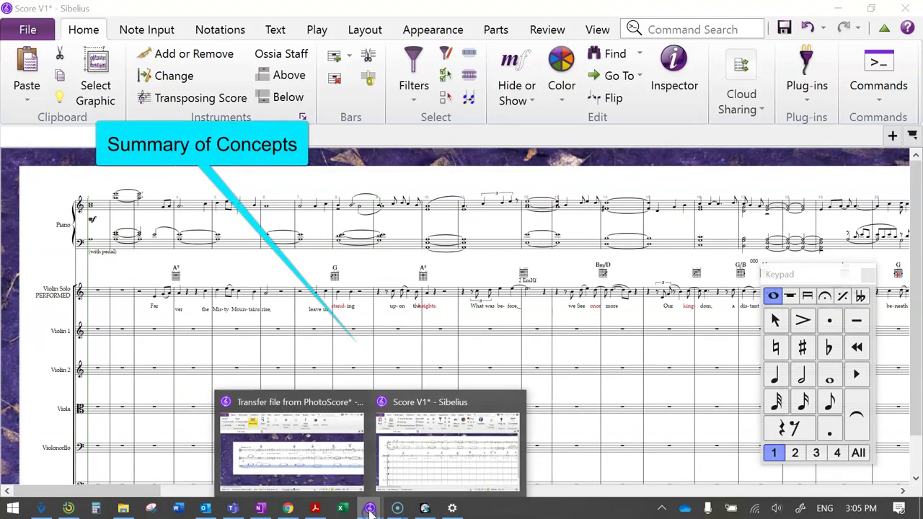
click(290, 457)
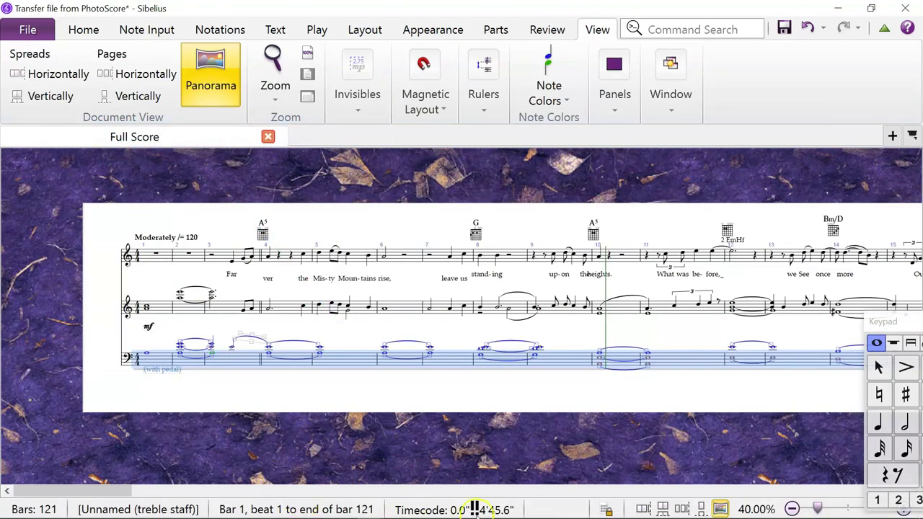
click(424, 508)
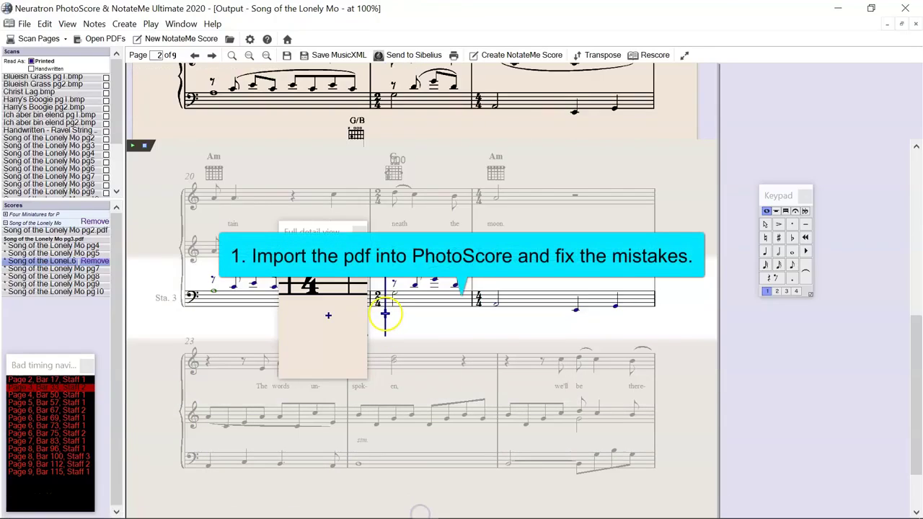
click(394, 58)
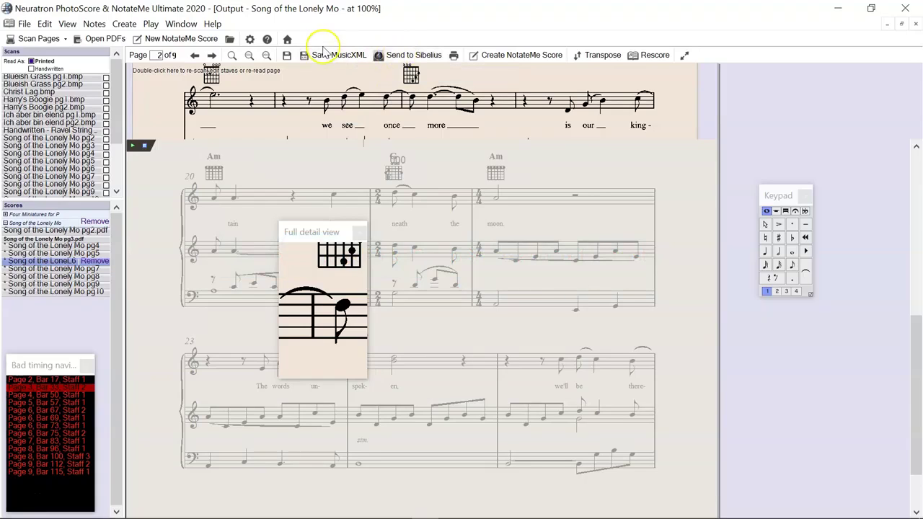
mouse_move(294, 518)
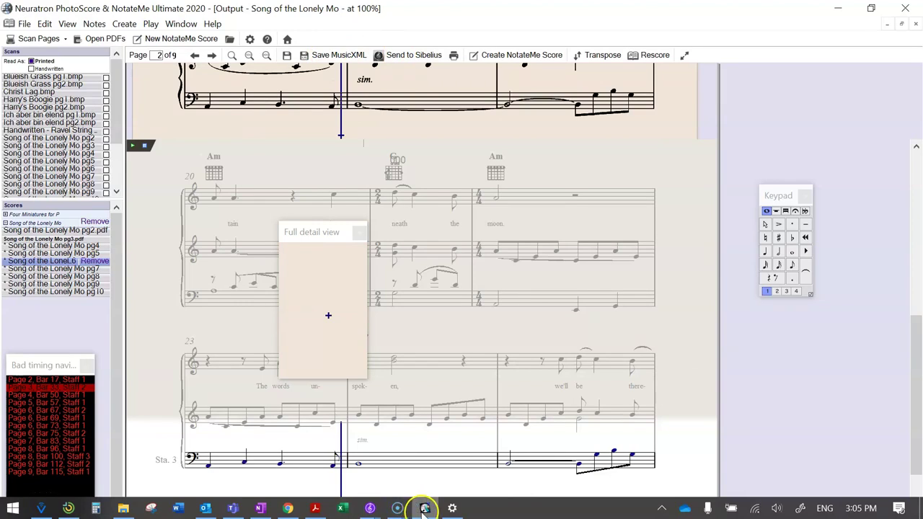
mouse_move(370, 506)
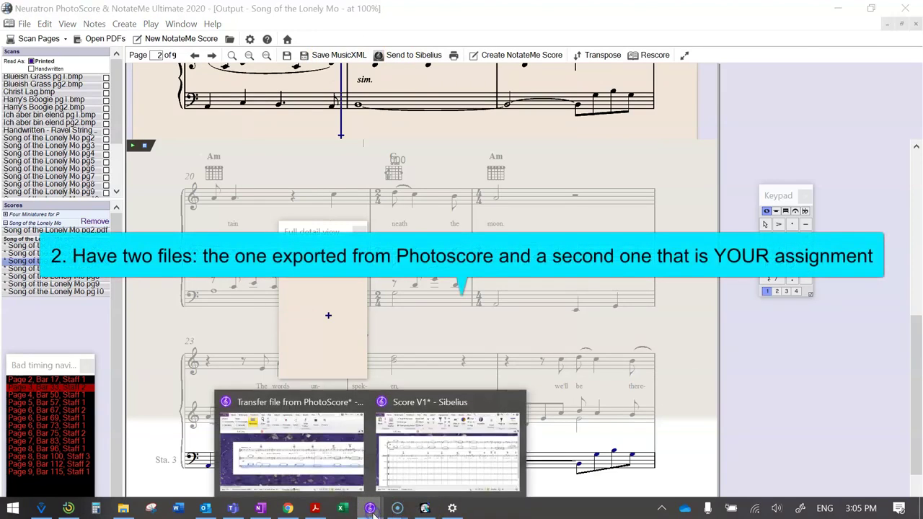
click(403, 476)
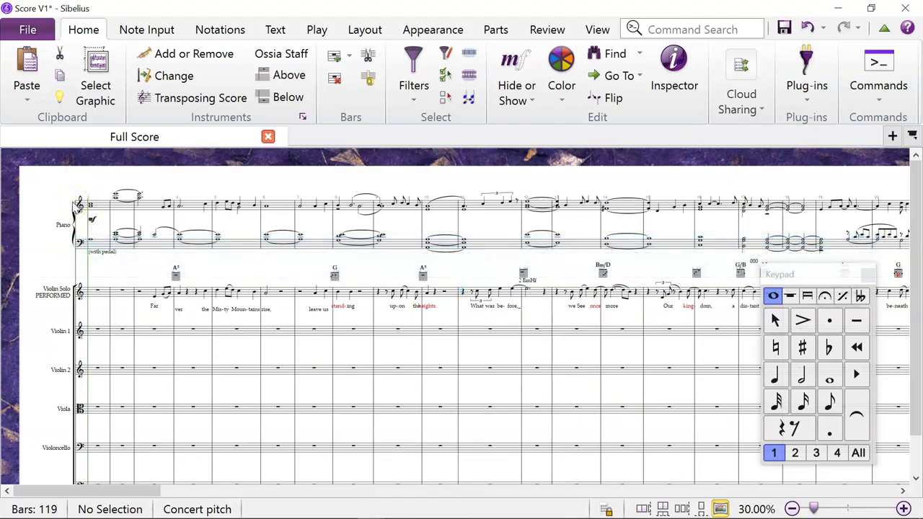
- View the key signatures available for Score V1 and close the list without choosing one
click(207, 33)
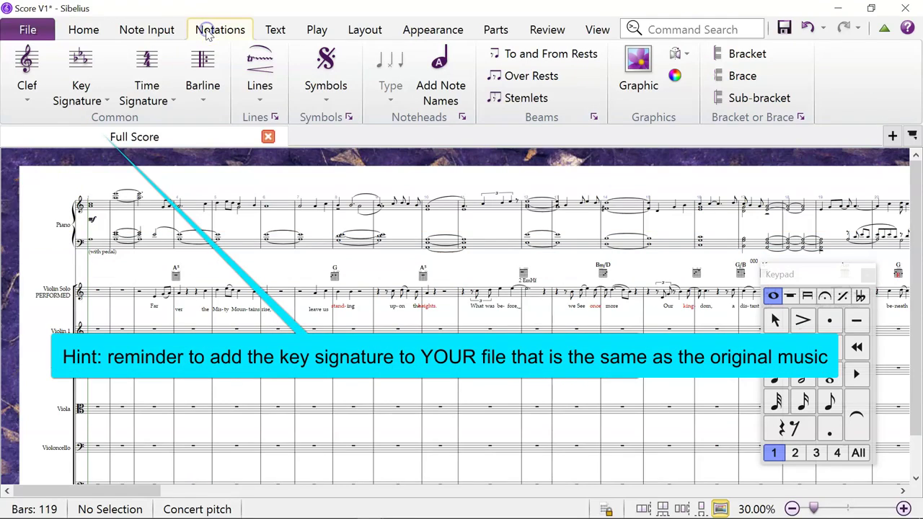
click(106, 105)
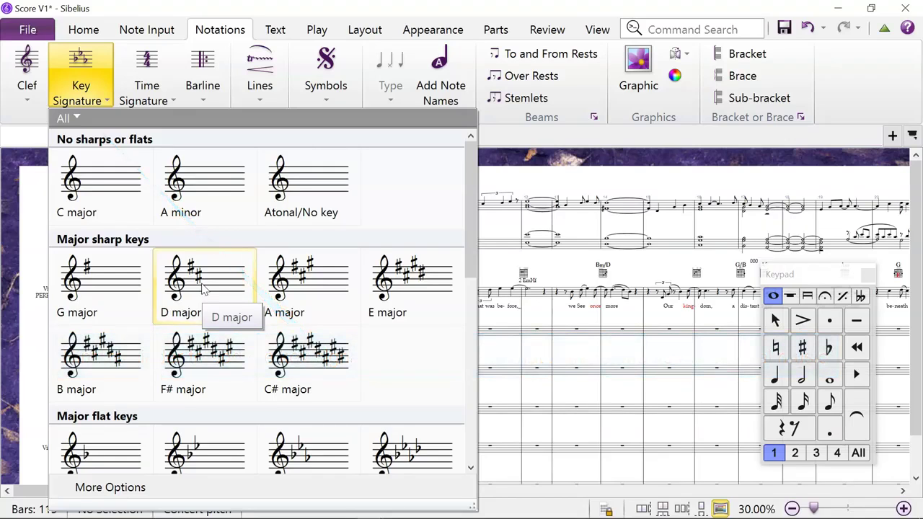
click(572, 395)
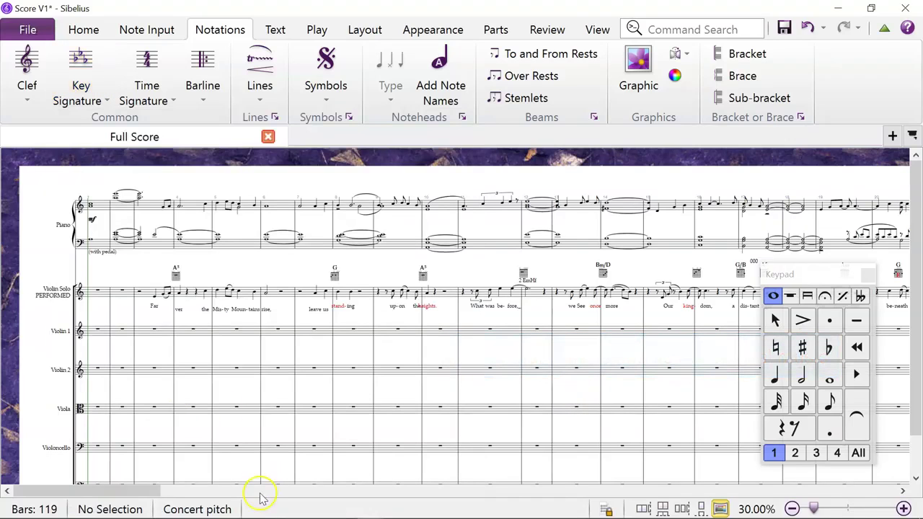
- In the reference score, raise the lyric "ver" in bar 4 level with "Far" and separate "heights." from "the" at bar 10
mouse_move(370, 508)
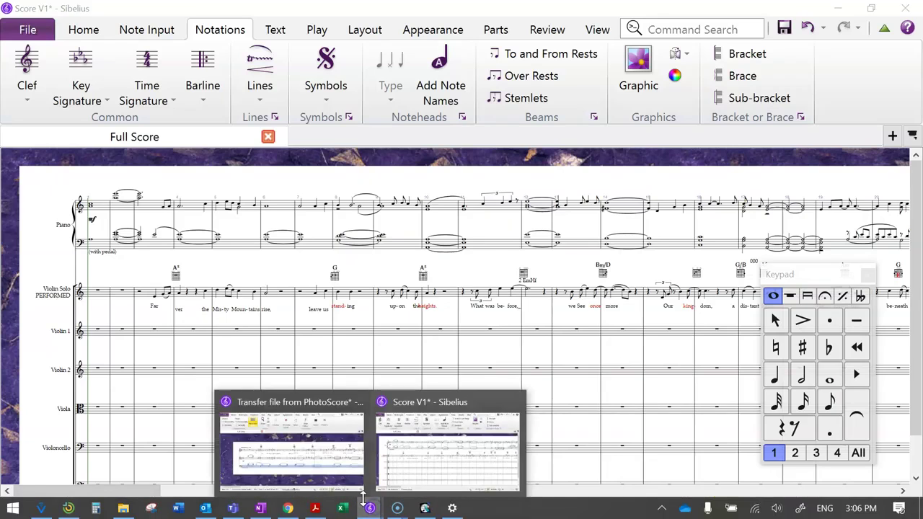
click(315, 445)
drag(435, 391, 368, 396)
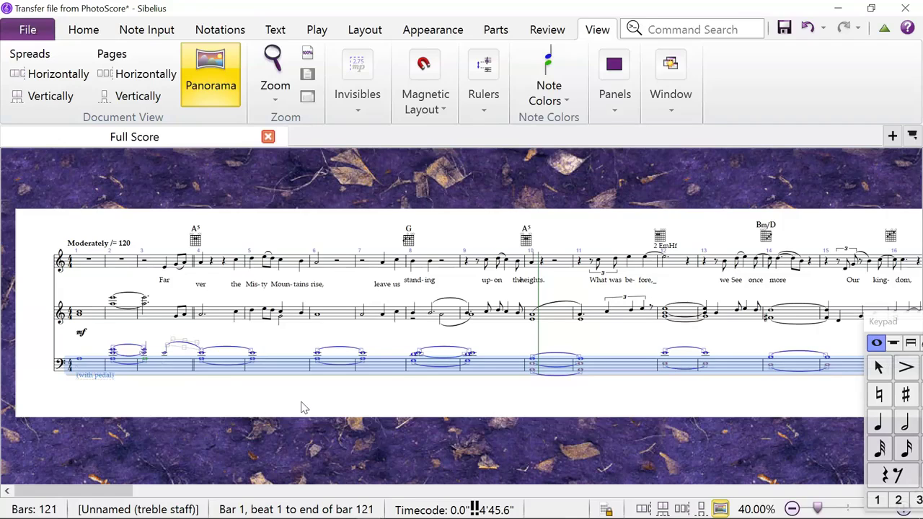
click(201, 287)
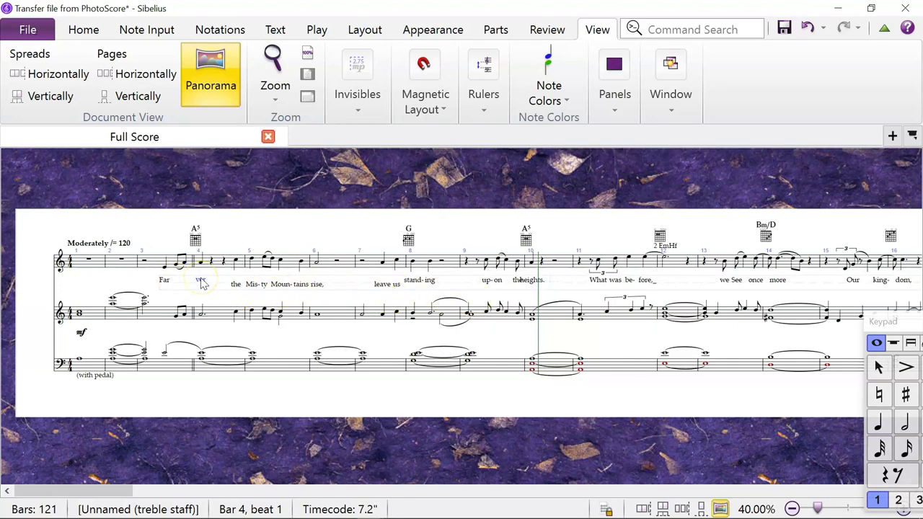
double_click(528, 281)
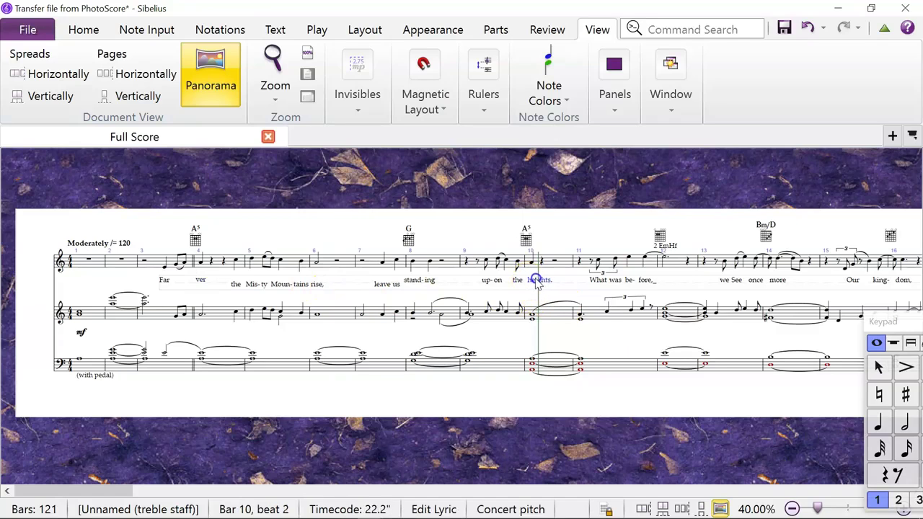
- Look through the reference score to its final bar, check the duration shown there, and return to bar 1
drag(645, 405, 43, 355)
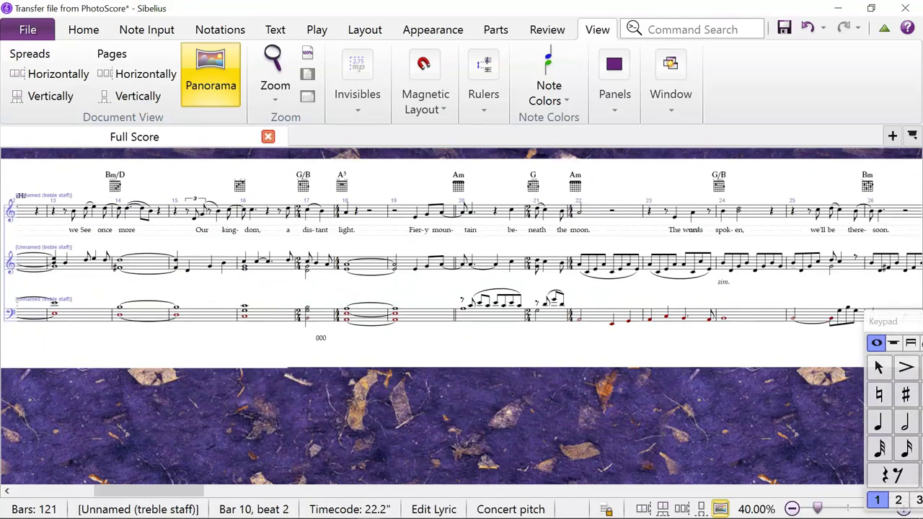
scroll(204, 417, right, 10)
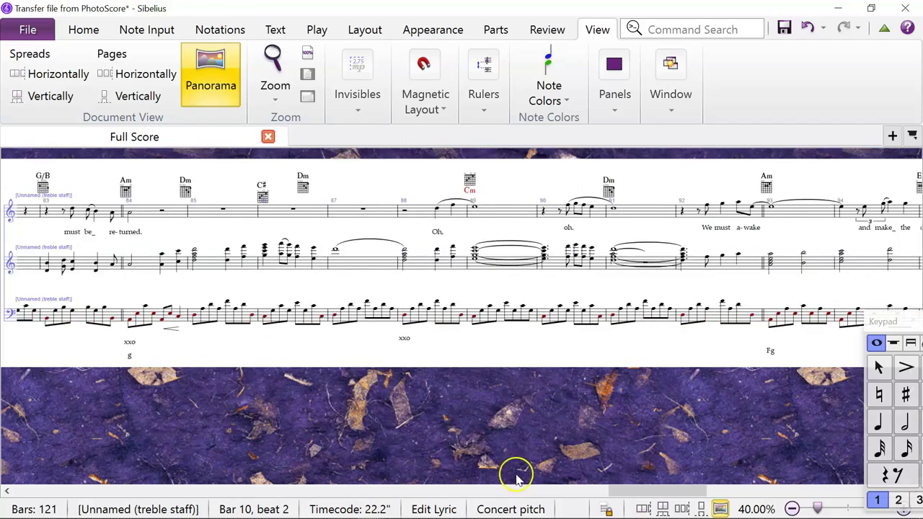
drag(669, 363, 320, 386)
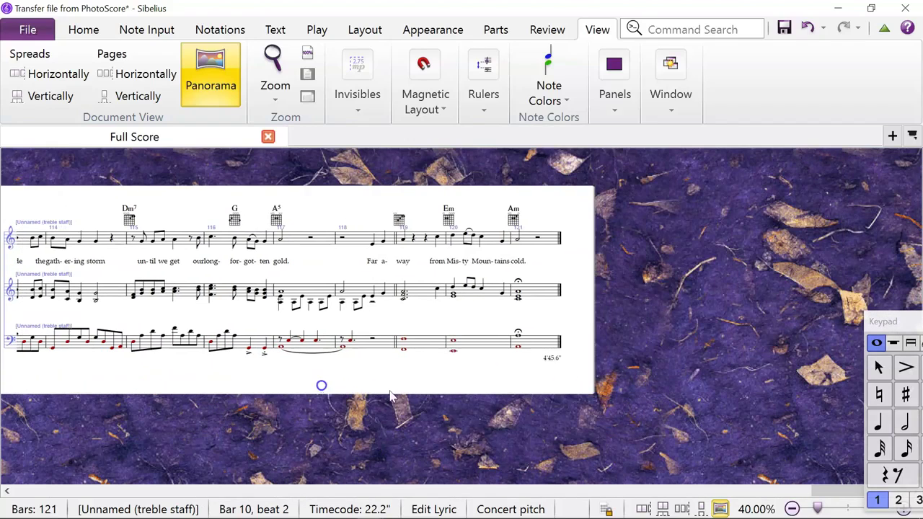
click(552, 364)
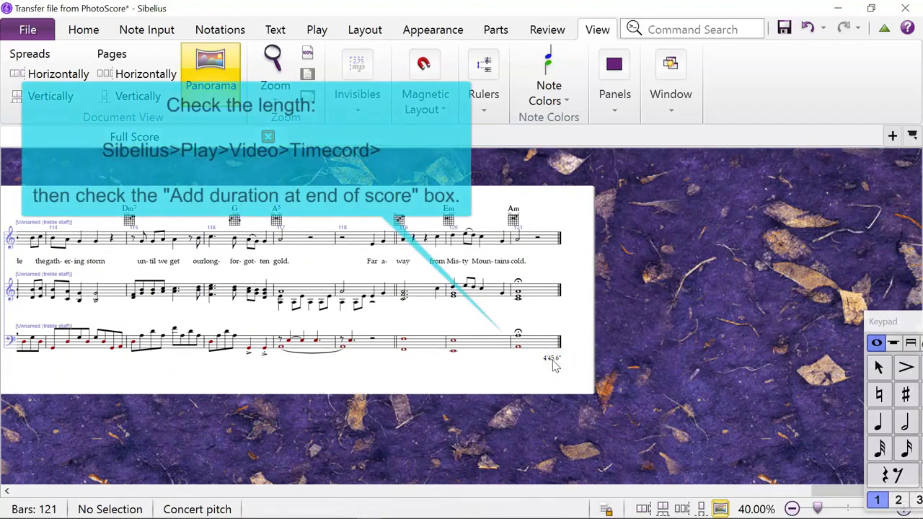
key(ctrl+Home)
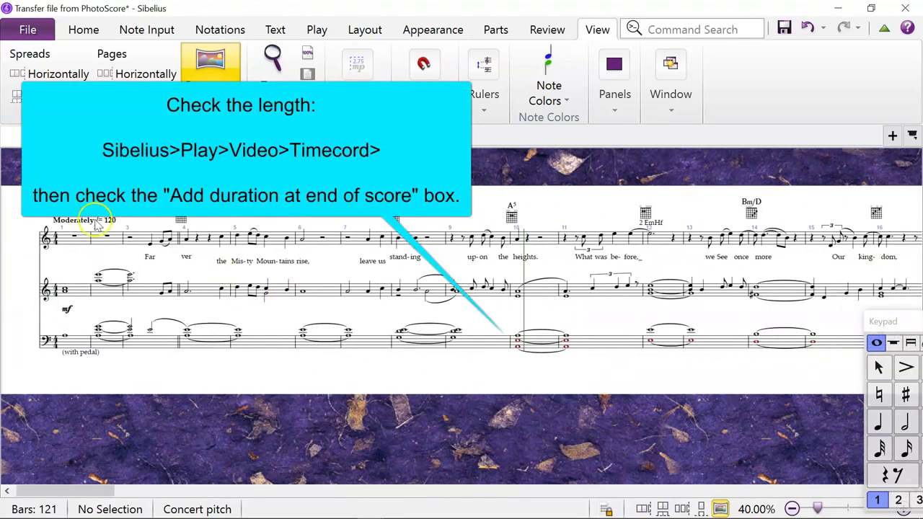
- Replace the misread note symbol in the Moderately = 120 tempo mark at bar 1 with a quarter note
click(105, 222)
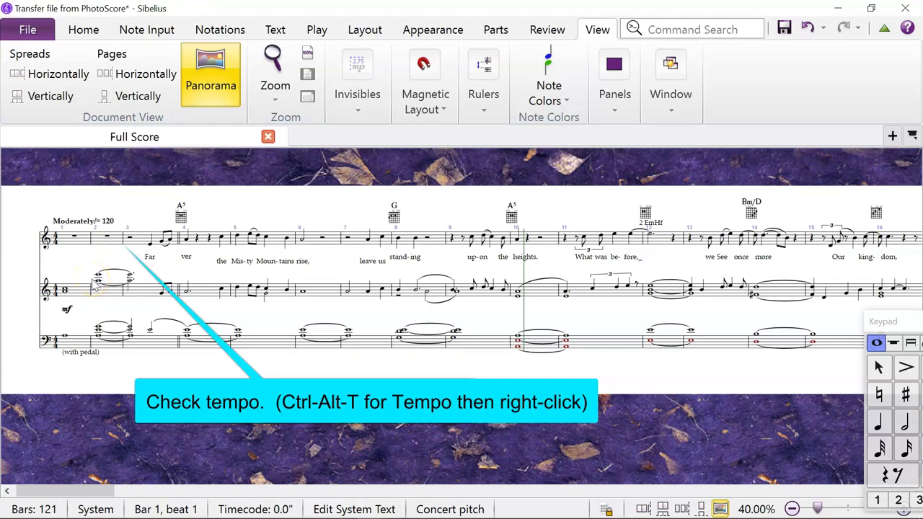
right_click(96, 220)
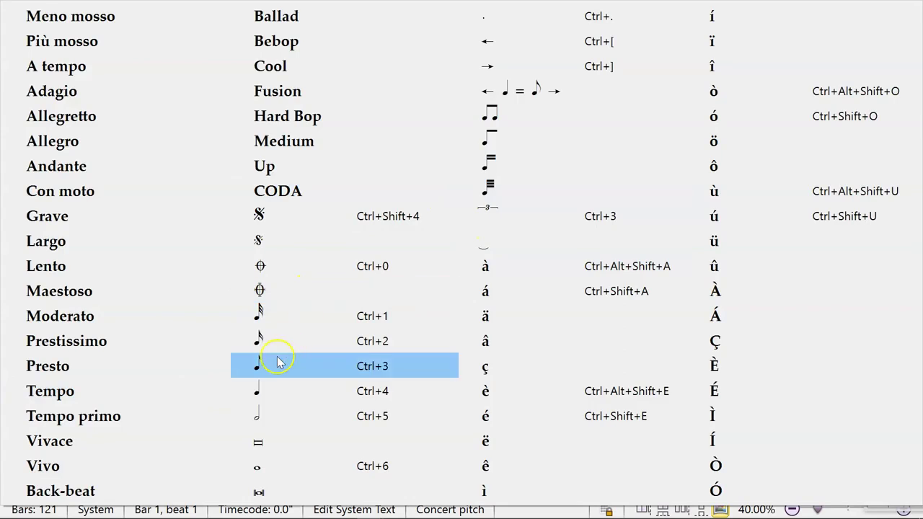
click(261, 392)
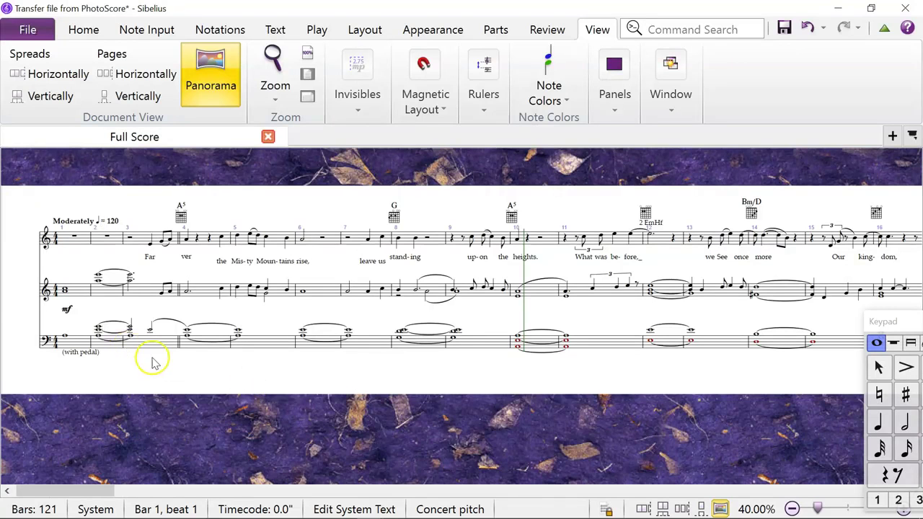
click(237, 382)
- Check the duration at the last bar and review the Timecode and Duration settings, keeping Duration at end of score turned on
drag(705, 385, 325, 346)
scroll(721, 328, down, 5)
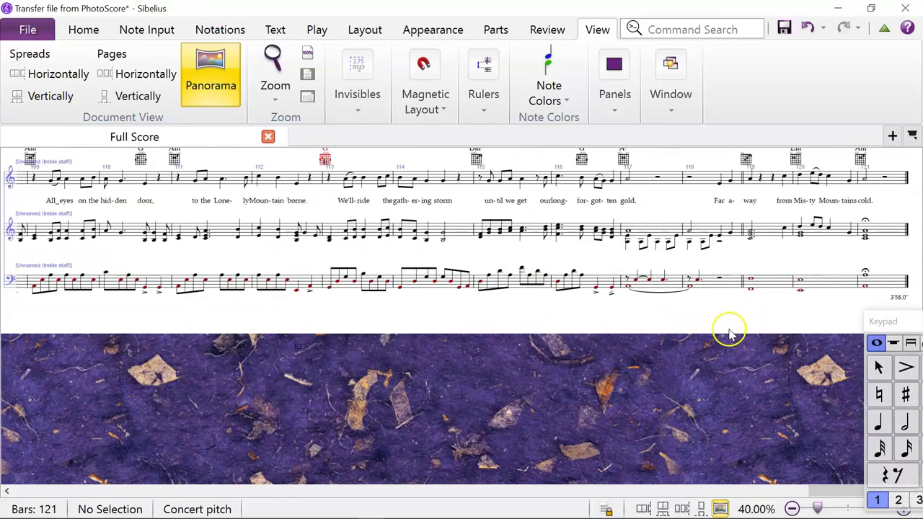
scroll(278, 367, down, 5)
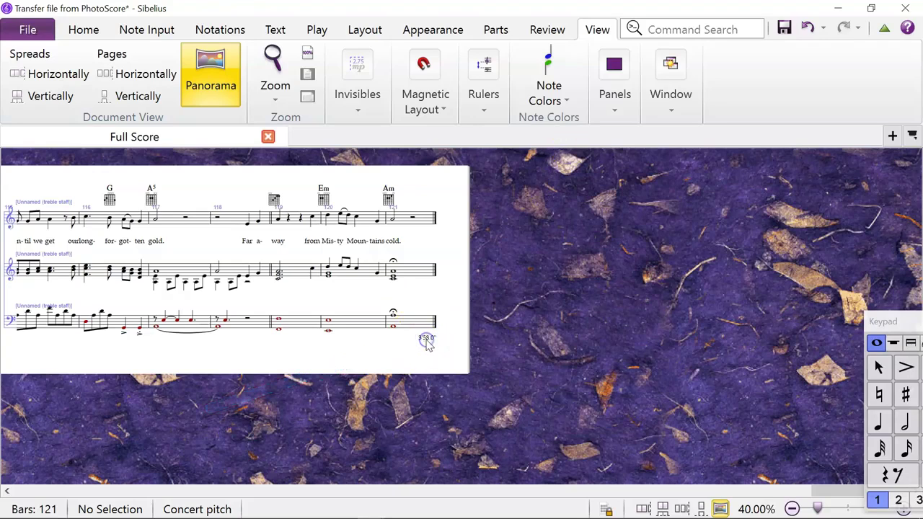
click(317, 29)
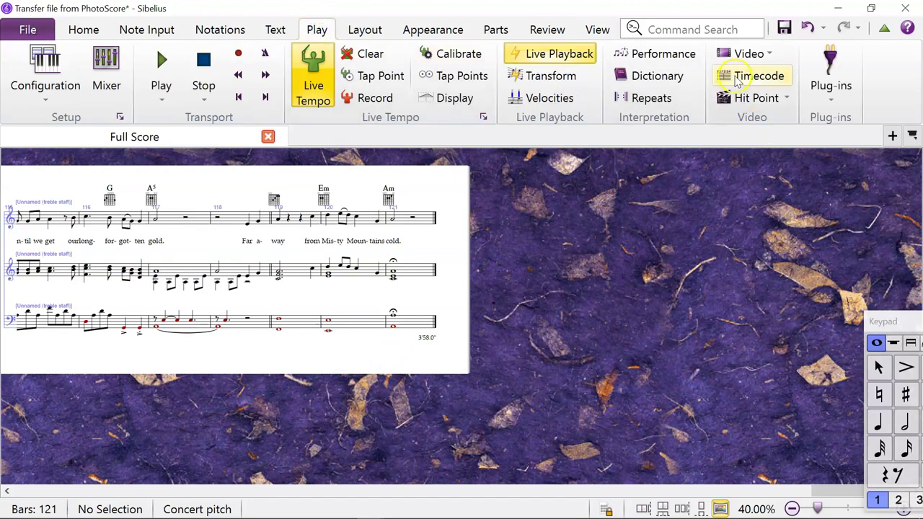
click(753, 76)
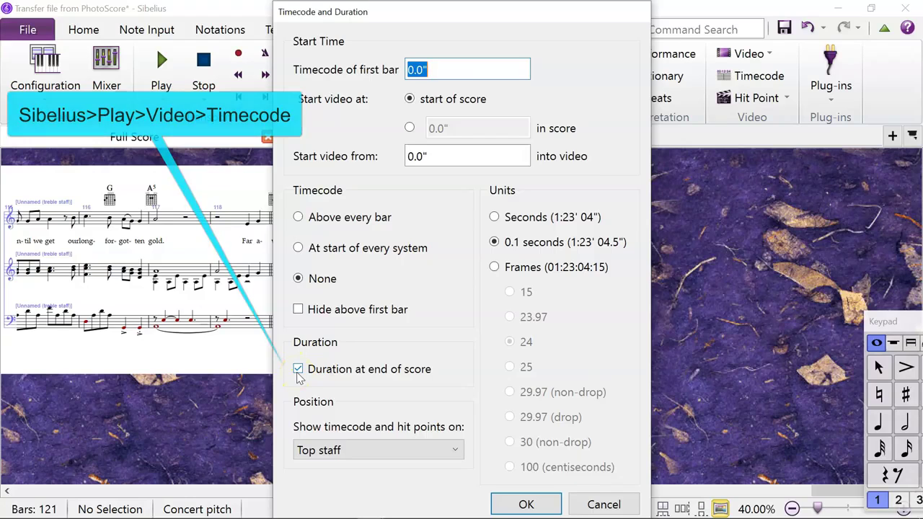
click(527, 504)
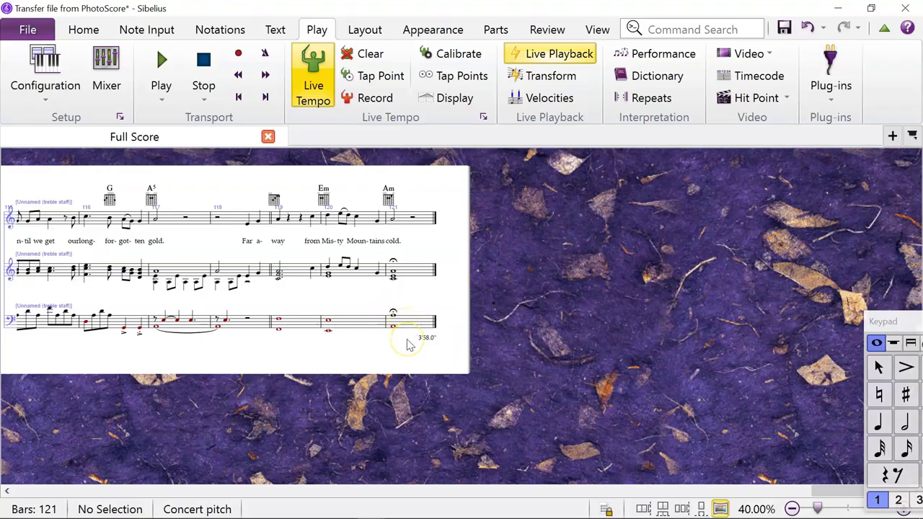
- Try to delete the stray "000" below bar 17, and delete the stray texts below bars 29 and 34
scroll(408, 345, left, 15)
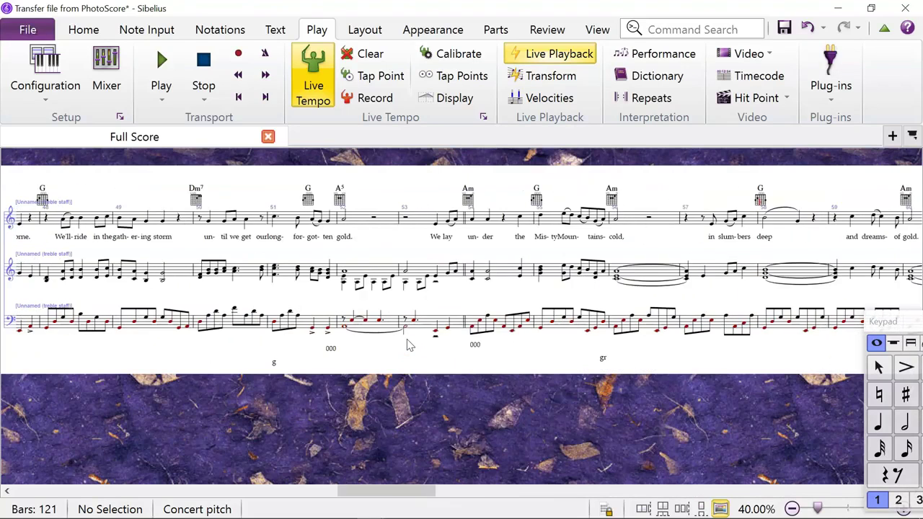
scroll(408, 345, left, 10)
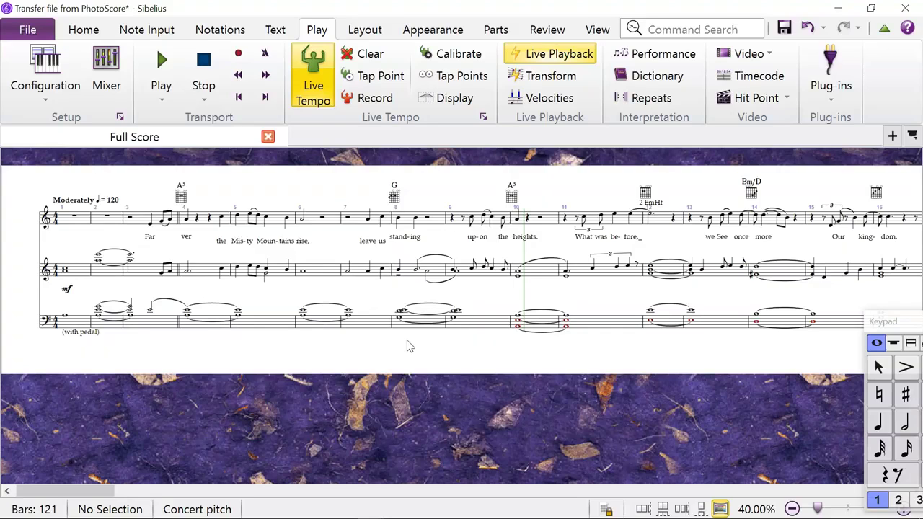
drag(702, 408, 126, 365)
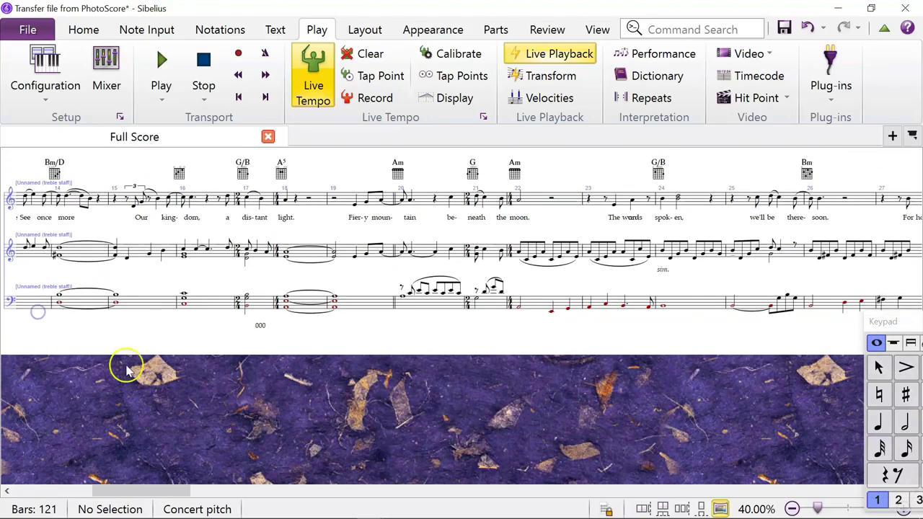
click(261, 328)
click(576, 330)
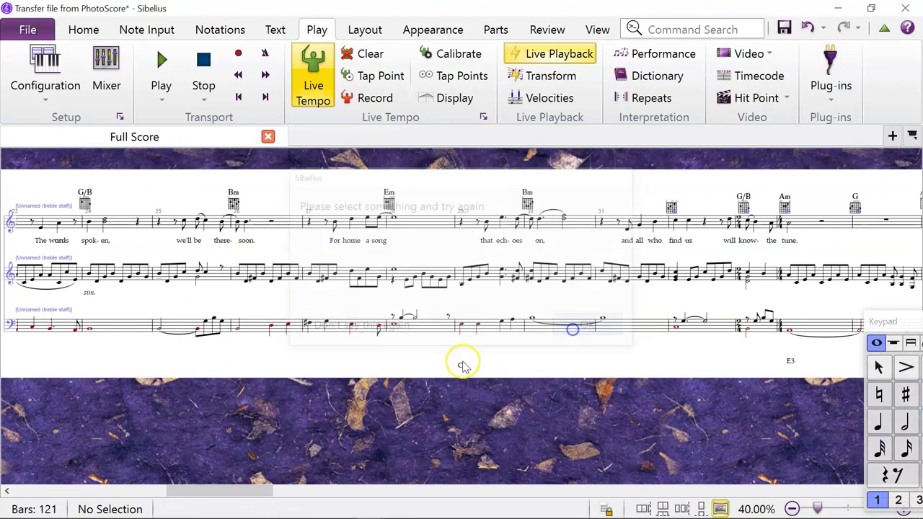
click(459, 364)
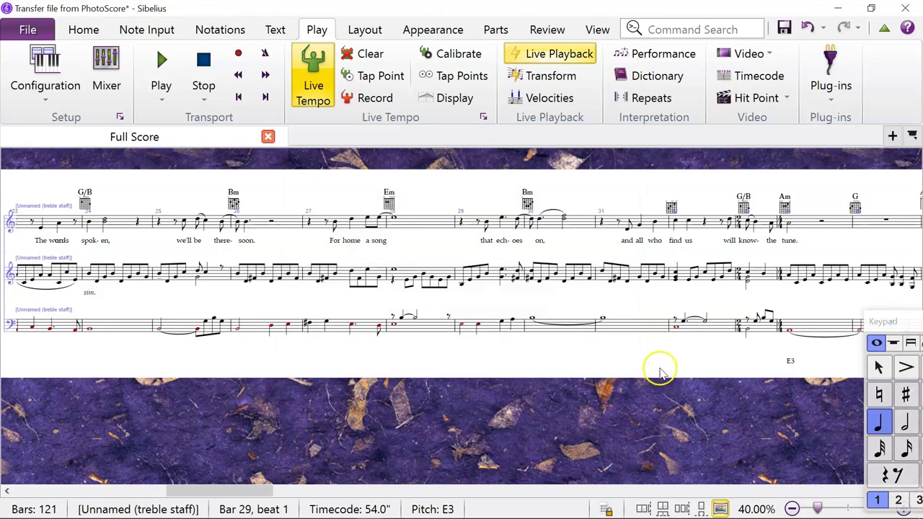
drag(659, 367, 366, 361)
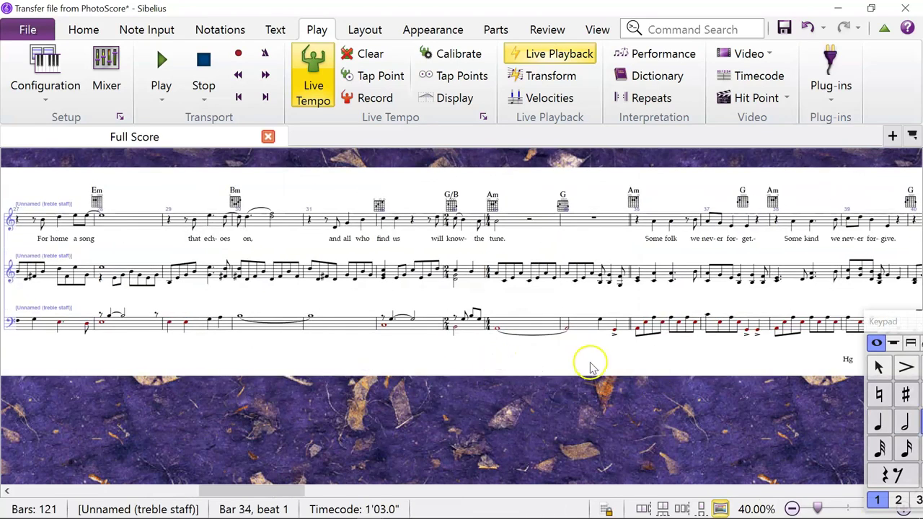
- Delete the stray "000" below bar 40 and the stray "Hg" below bar 39 in the reference score
drag(587, 365, 29, 346)
click(389, 347)
key(Delete)
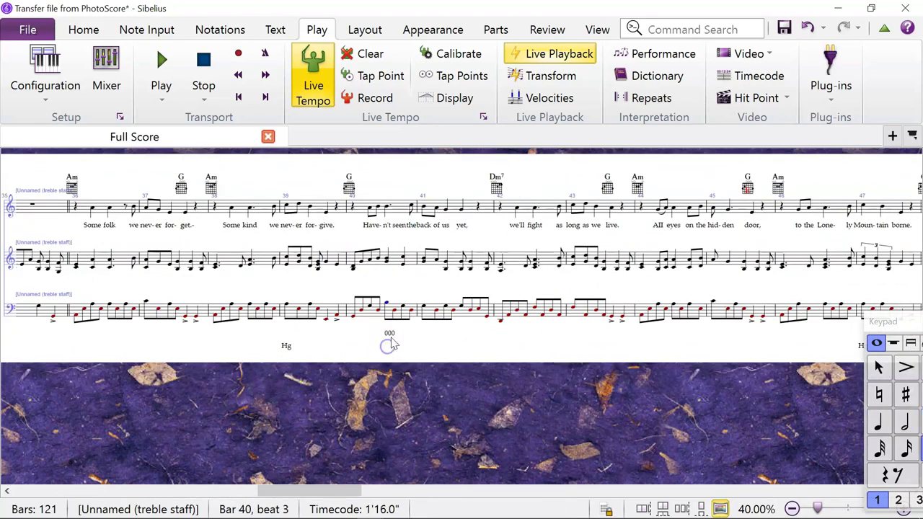
click(389, 334)
key(Delete)
click(287, 345)
key(Delete)
- Look over the reference score from bar 43 onward and switch to the Score V1 window
drag(532, 354, 6, 378)
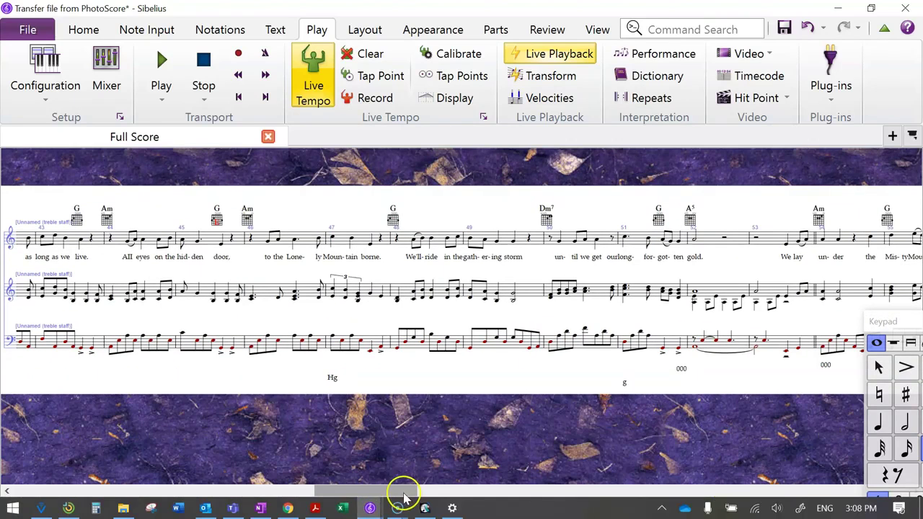
mouse_move(368, 505)
click(430, 465)
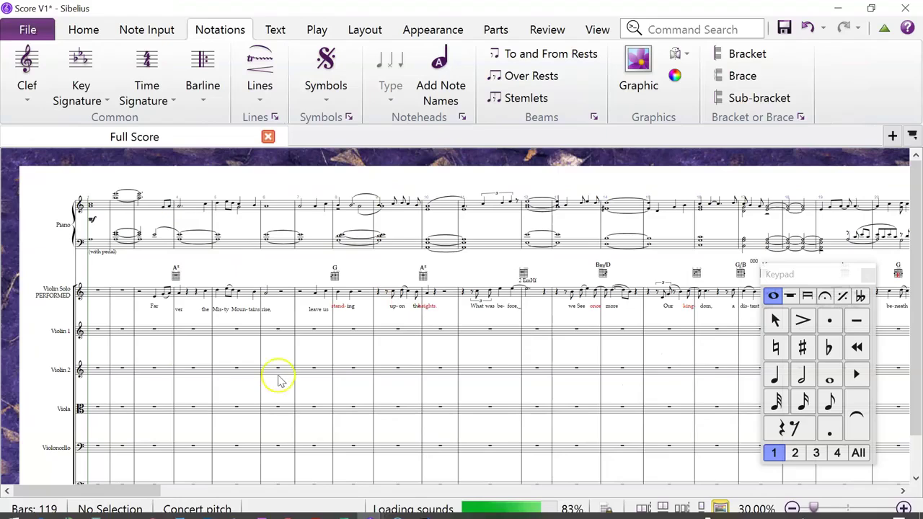